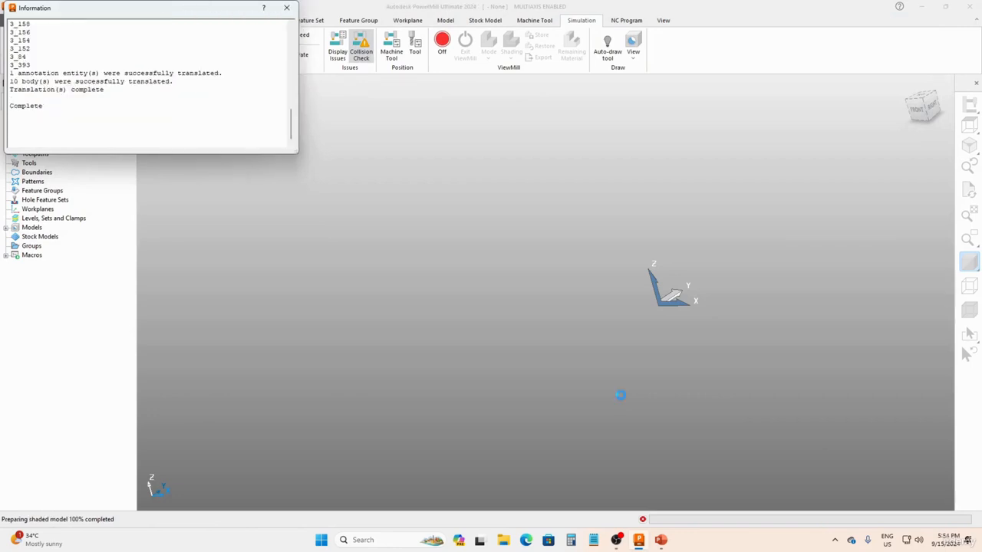
Step: Examine the imported model from several sides, checking how its faces are oriented relative to the coordinate axes
left_click(287, 7)
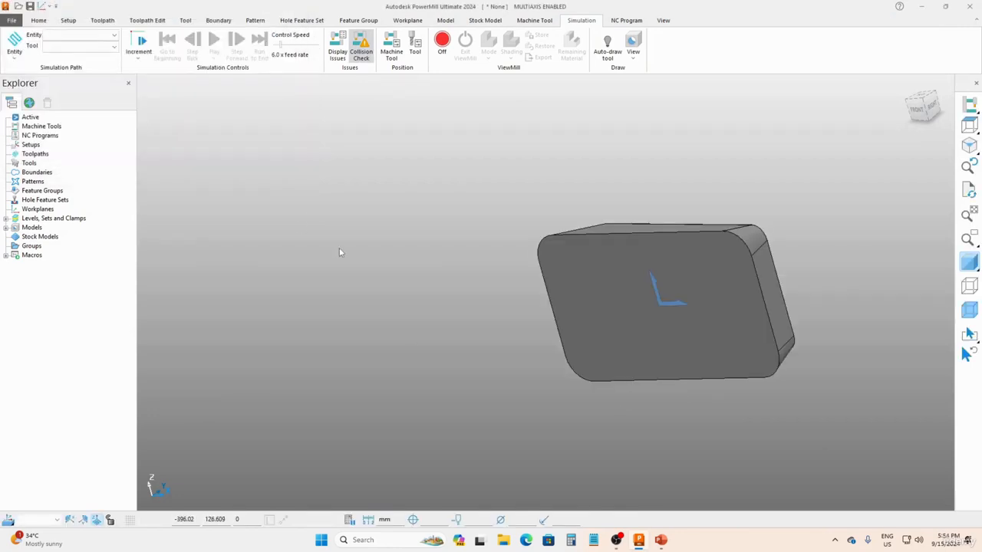
middle_click_drag(452, 201, 377, 396)
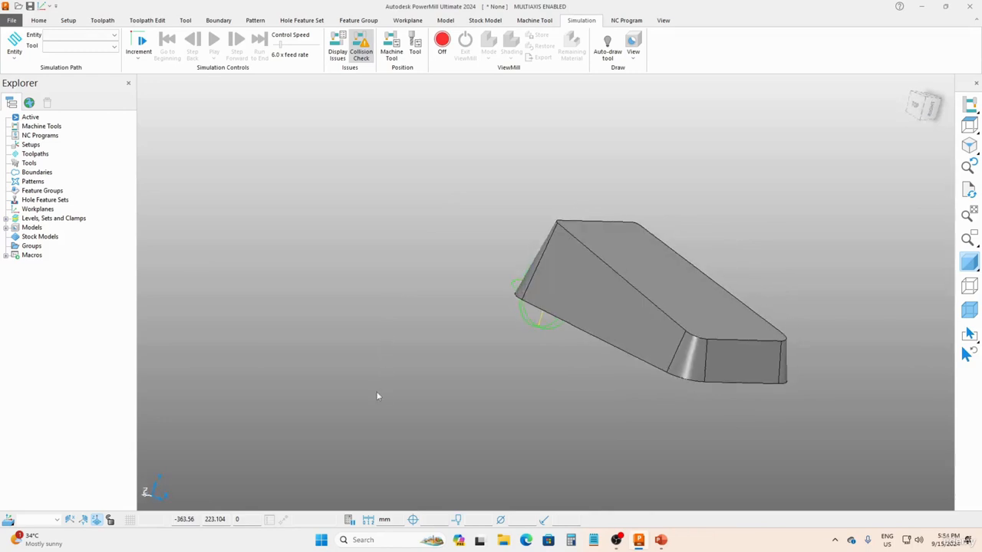
mouse_move(530, 370)
middle_mouse_down()
mouse_move(481, 333)
mouse_move(502, 291)
mouse_move(528, 326)
mouse_move(307, 291)
middle_mouse_up()
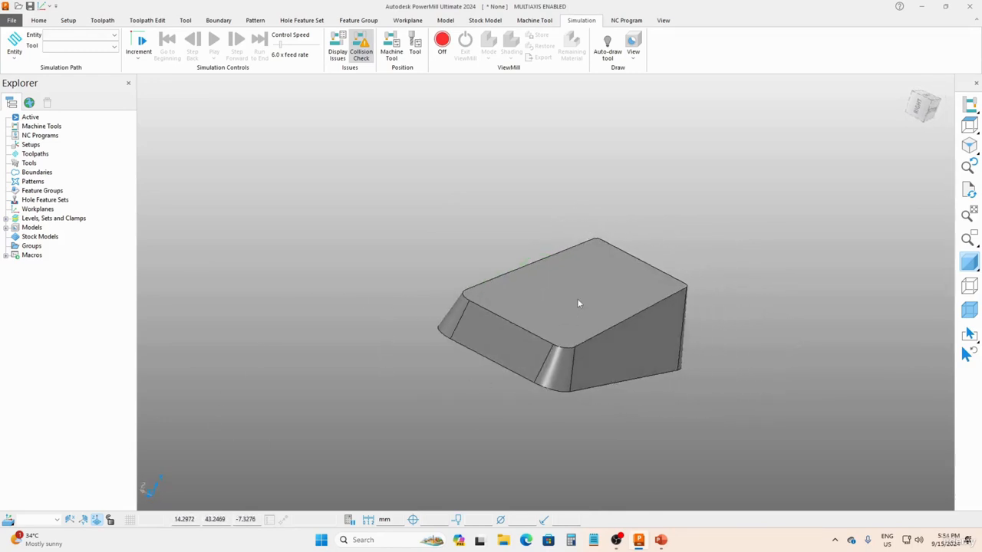
mouse_move(578, 302)
middle_mouse_down()
mouse_move(496, 274)
mouse_move(396, 303)
middle_mouse_up()
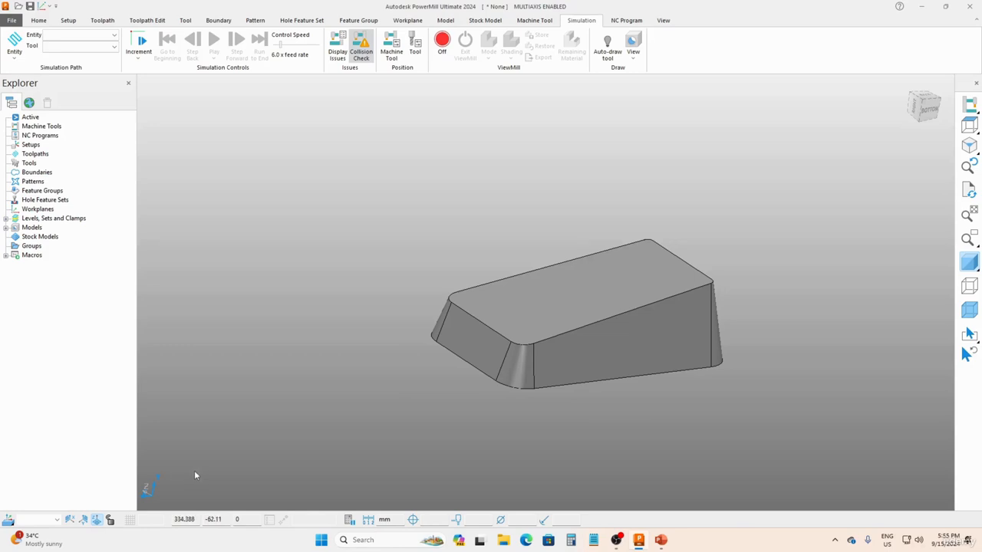
mouse_move(195, 473)
middle_mouse_down()
mouse_move(279, 453)
mouse_move(314, 465)
mouse_move(298, 469)
mouse_move(336, 465)
mouse_move(313, 455)
middle_mouse_up()
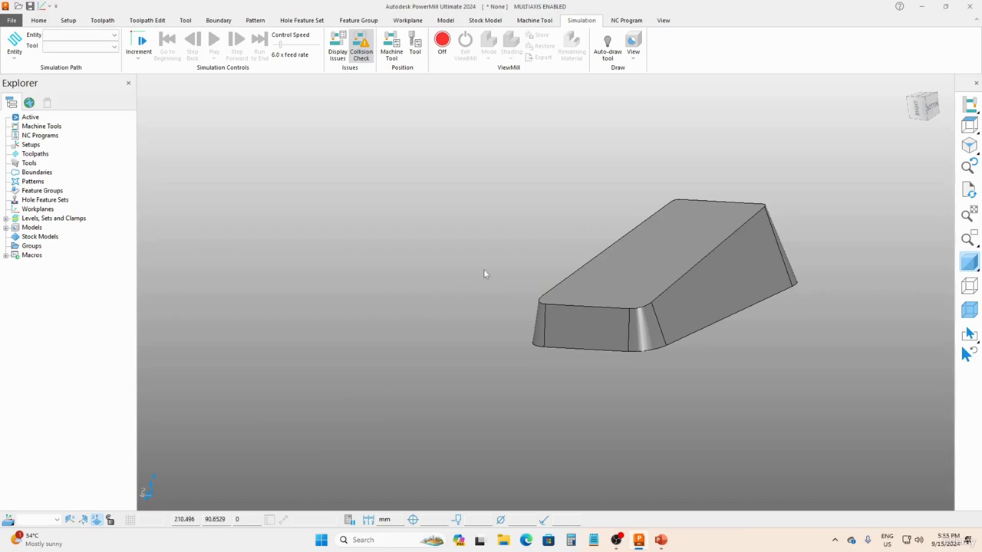
mouse_move(546, 238)
middle_mouse_down()
mouse_move(824, 268)
mouse_move(655, 219)
mouse_move(708, 223)
mouse_move(614, 251)
mouse_move(533, 215)
mouse_move(603, 176)
middle_mouse_up()
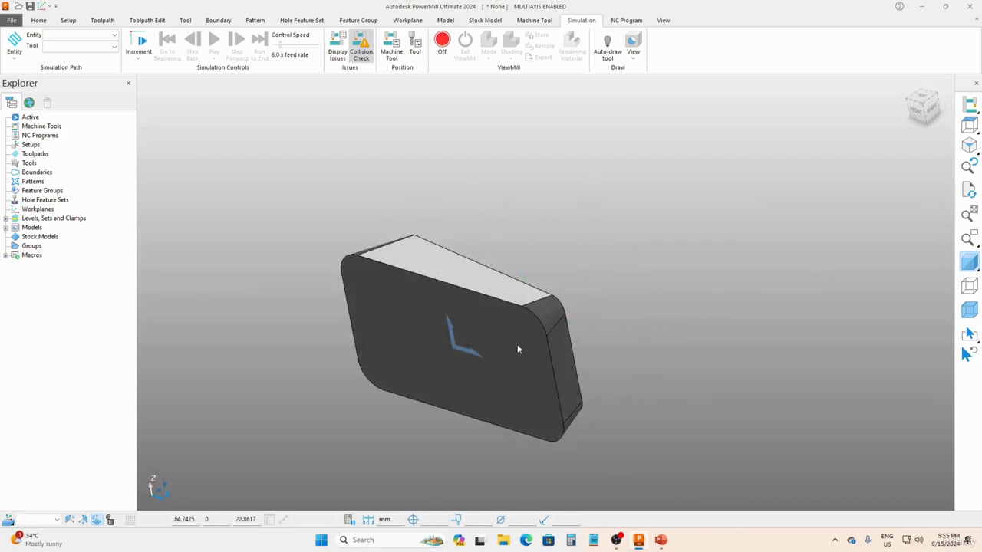
mouse_move(520, 346)
middle_mouse_down()
mouse_move(486, 318)
mouse_move(418, 329)
middle_mouse_up()
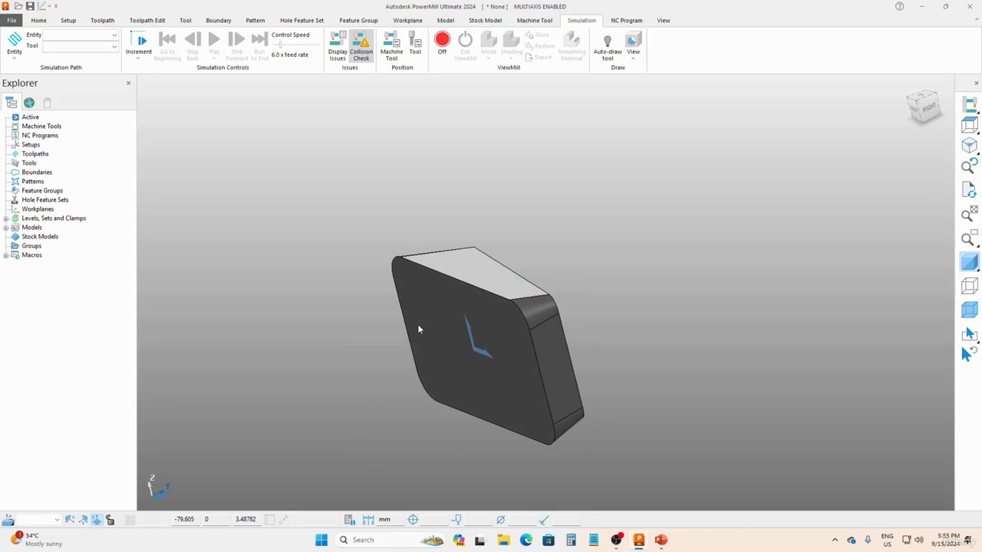
middle_click_drag(542, 327, 489, 353)
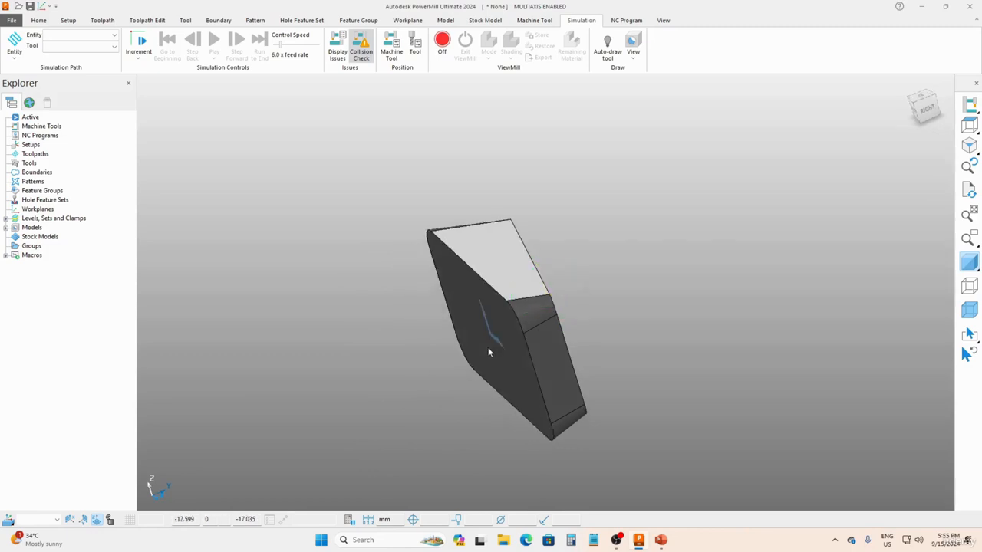
Step: Try to rotate the SWARF MILLING model 90 degrees around the X axis
double_click(30, 228)
right_click(29, 238)
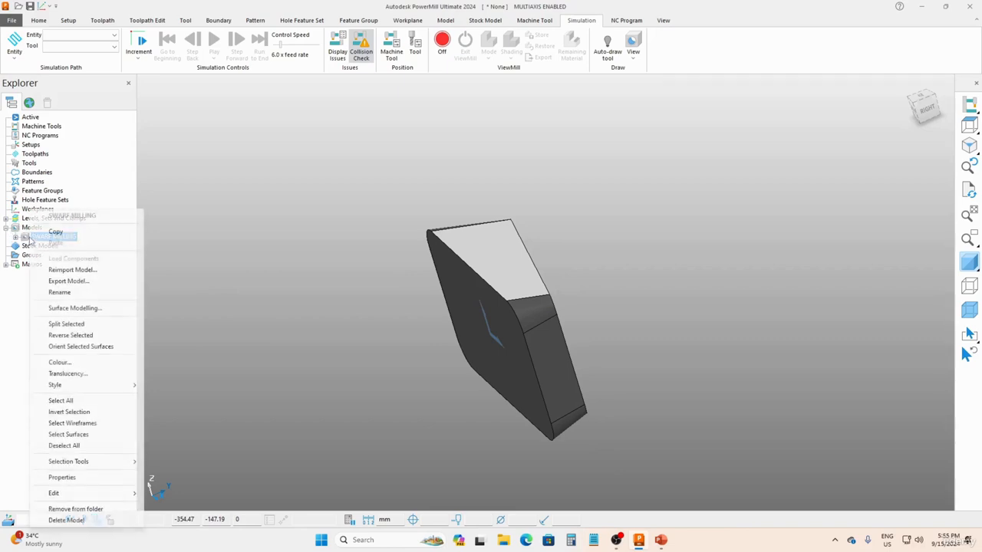
mouse_move(113, 496)
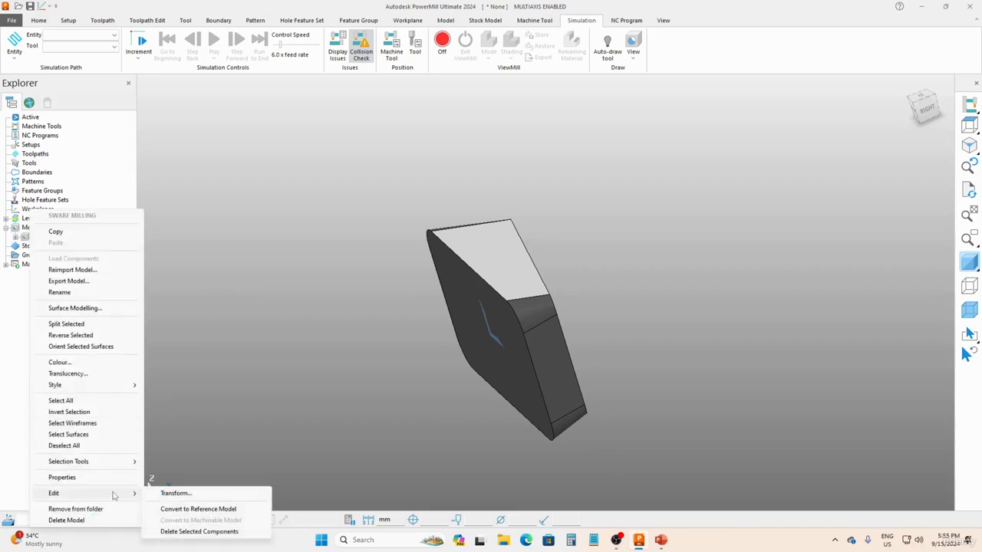
left_click(175, 493)
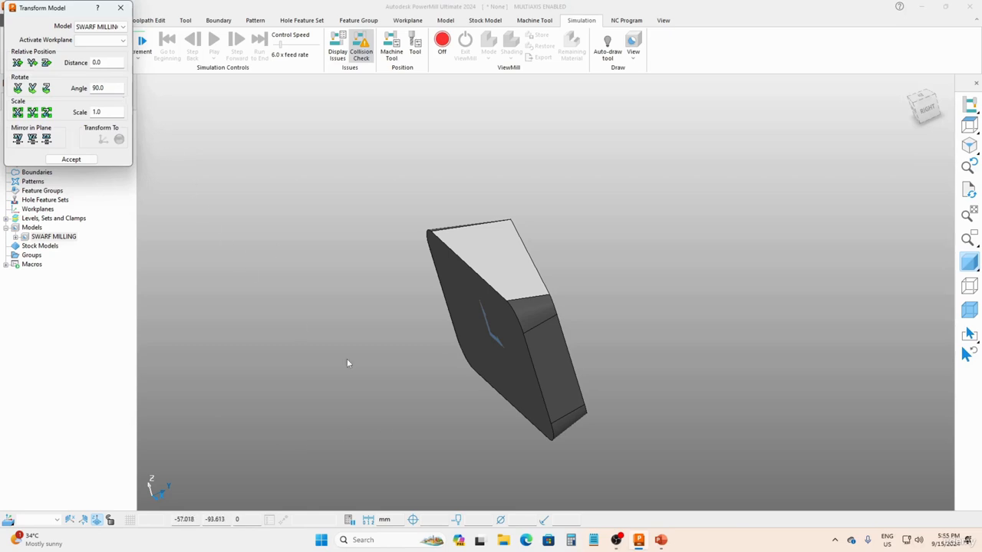
double_click(100, 87)
middle_click_drag(547, 297, 583, 333)
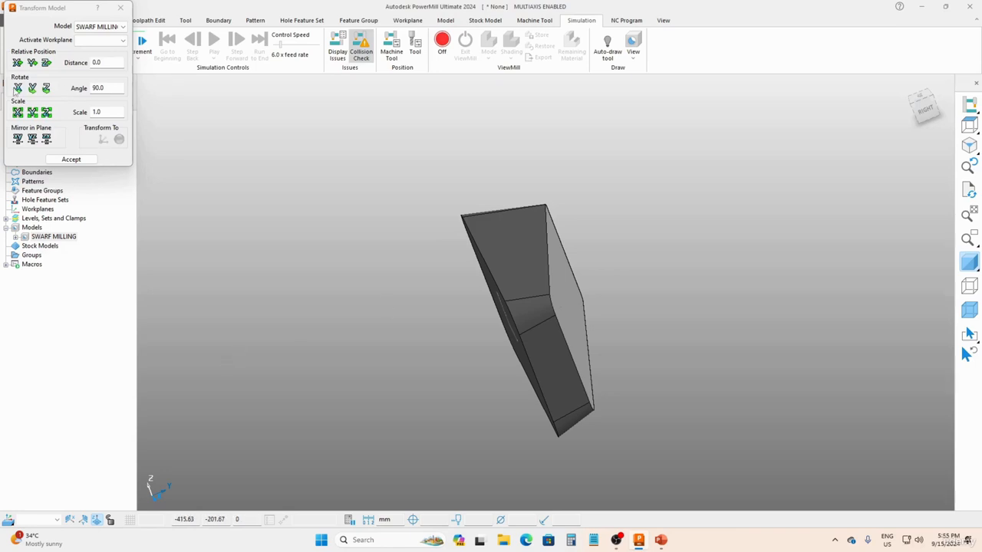
left_click(118, 89)
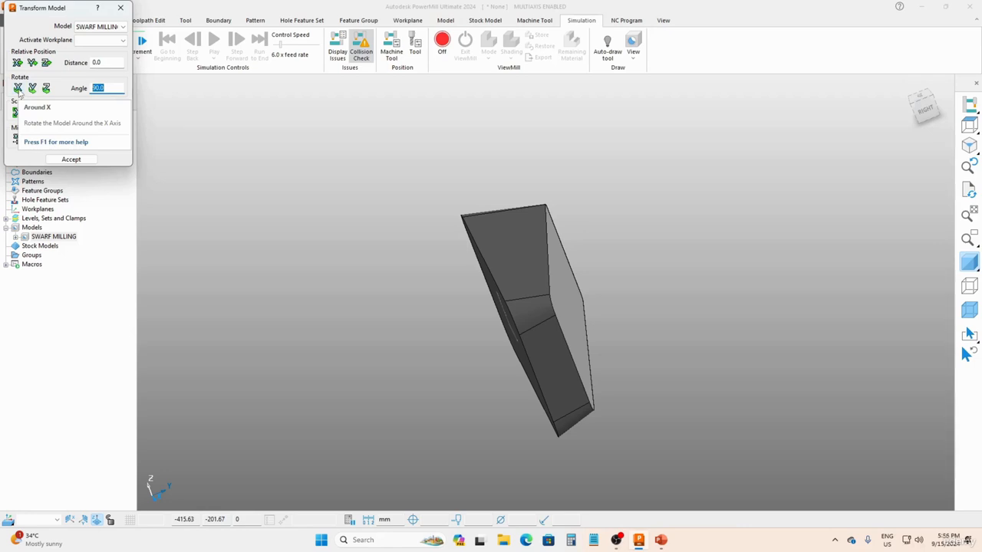
left_click(18, 89)
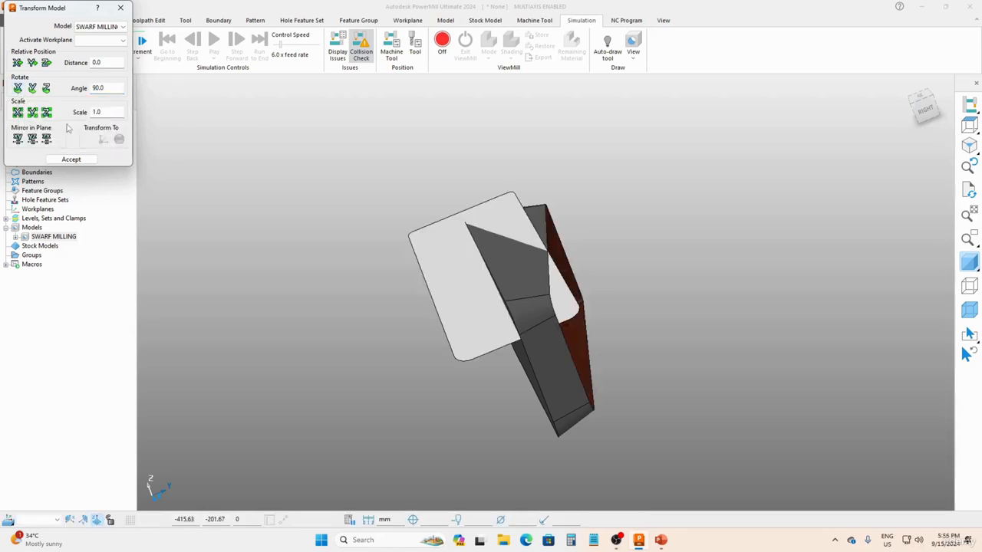
middle_click_drag(366, 385, 407, 391)
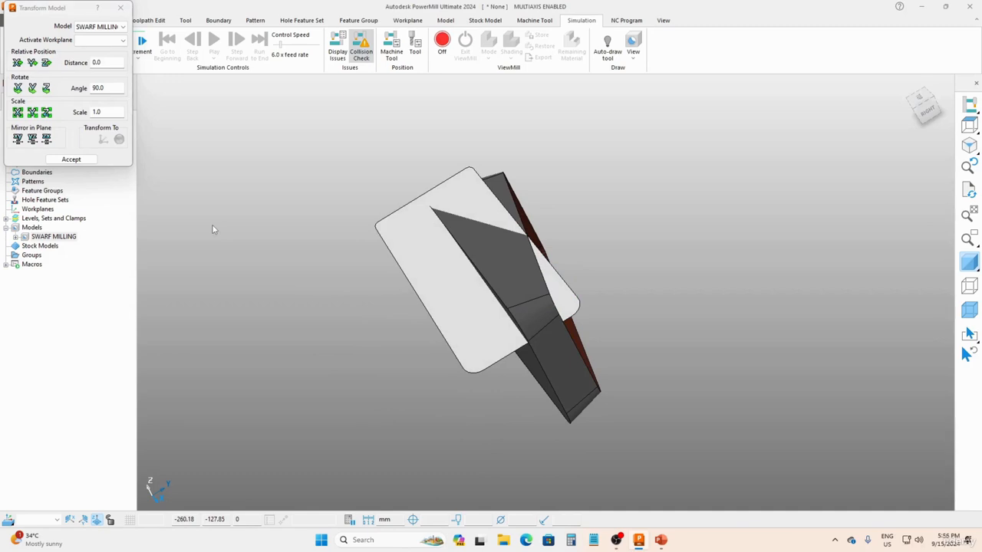
left_click(120, 8)
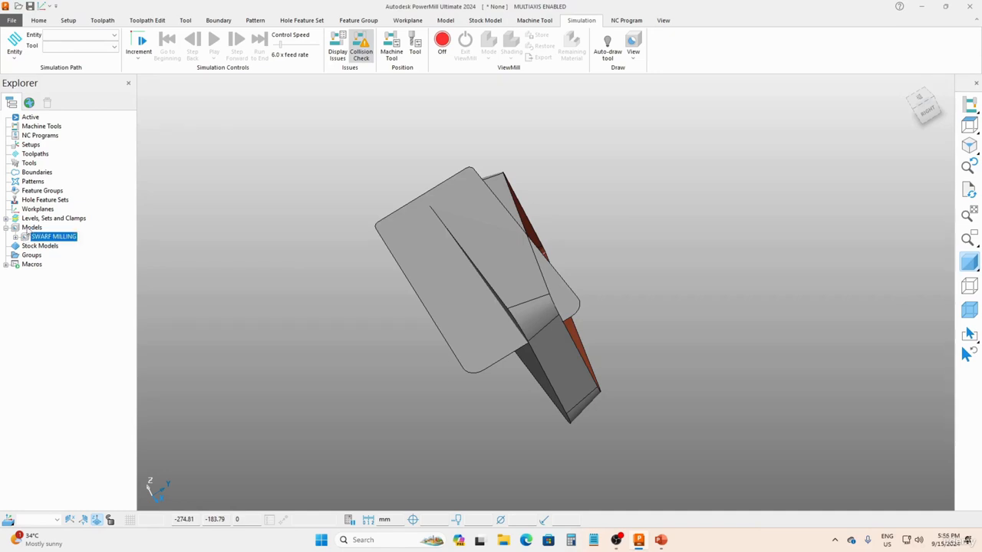
Step: Import the SWARF MILLING x_t model file from the Desktop again
right_click(30, 227)
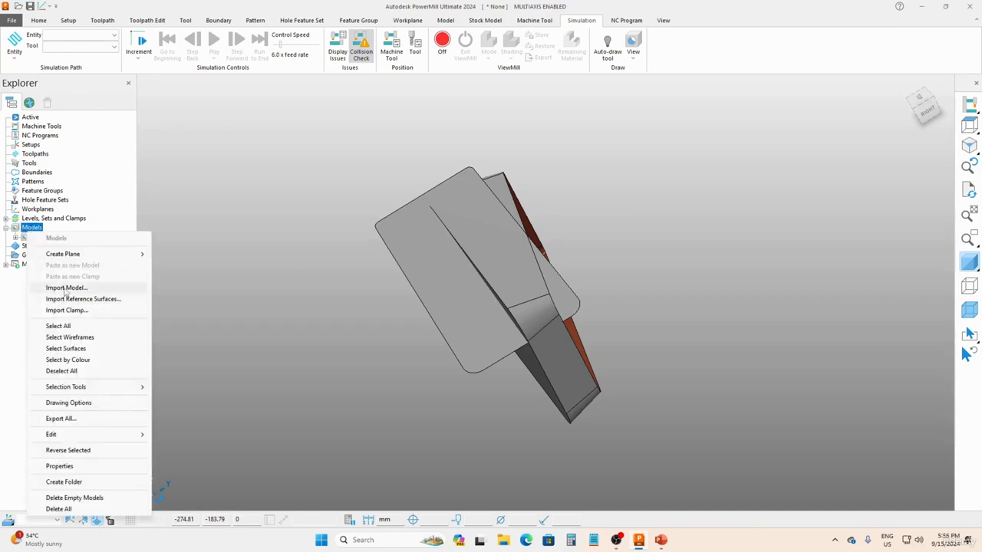
left_click(66, 288)
left_click(85, 75)
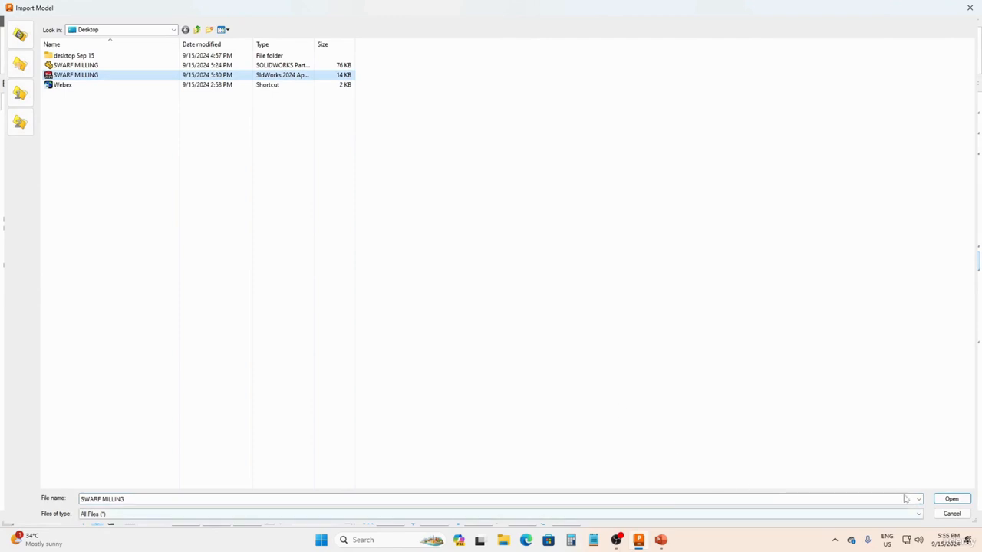
left_click(950, 500)
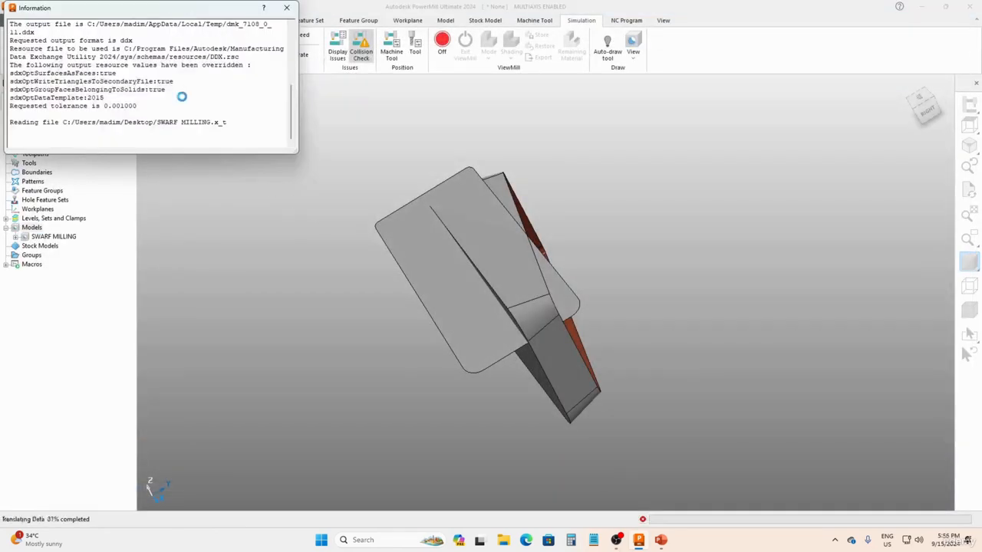
left_click(287, 8)
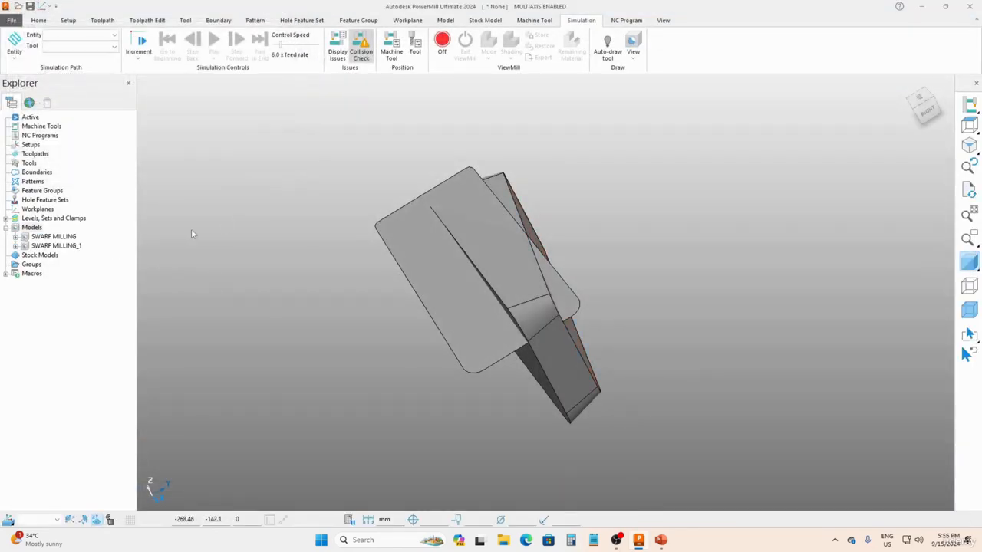
Step: Delete the original SWARF MILLING model, keeping the newly imported copy
left_click(39, 236)
right_click(39, 236)
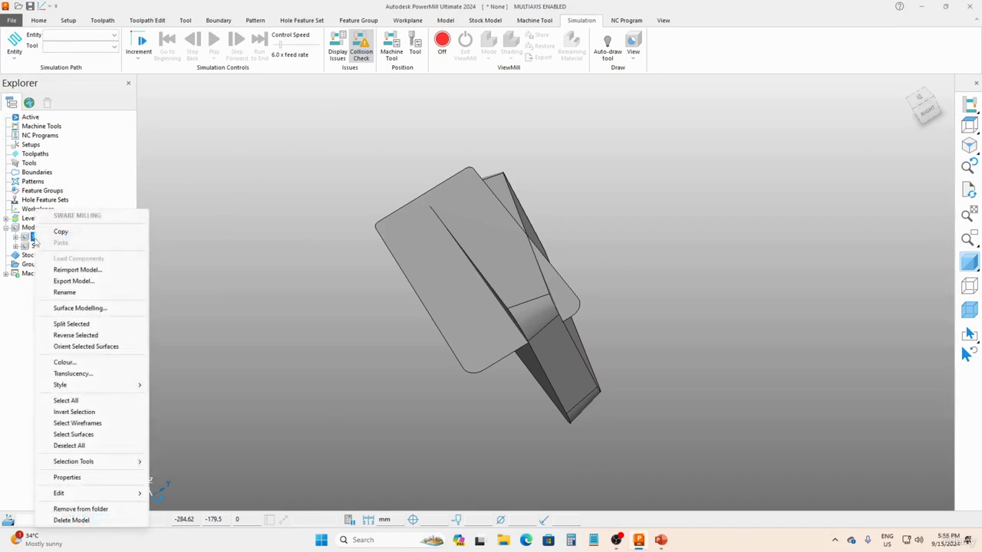
left_click(70, 520)
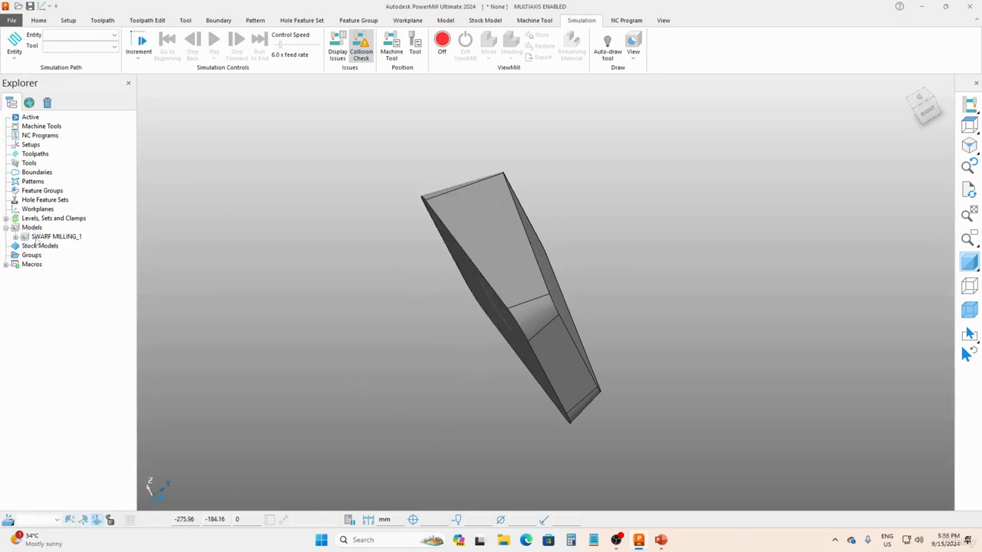
Step: Rotate the newly imported SWARF MILLING model 90 degrees around the X axis and accept the transformation
left_click(37, 238)
right_click(37, 238)
mouse_move(123, 499)
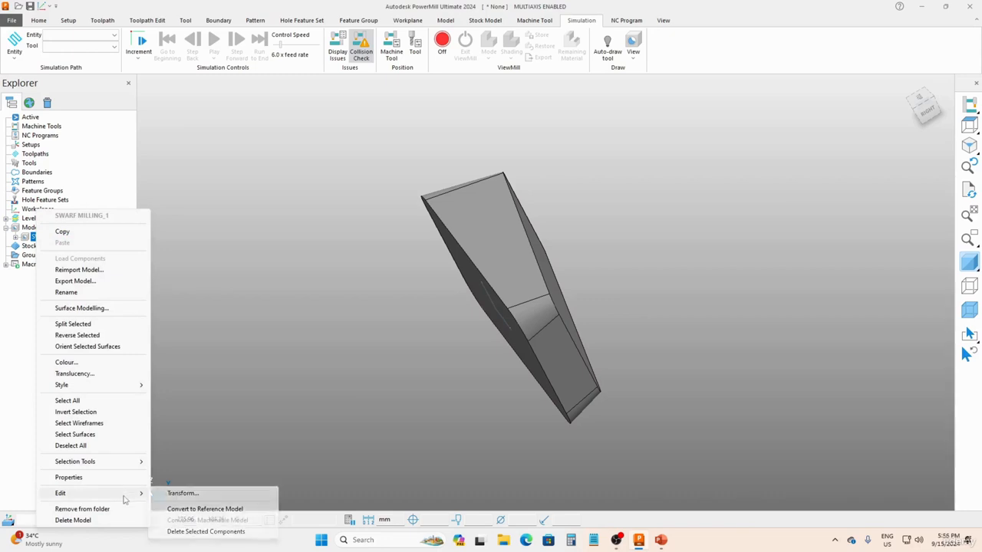
left_click(183, 494)
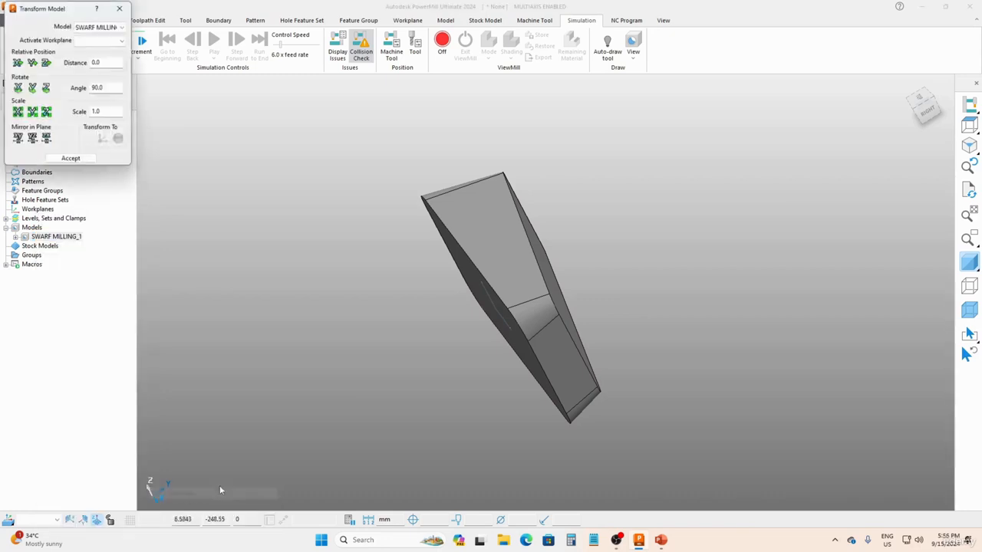
left_click(18, 89)
middle_click_drag(446, 307, 563, 228)
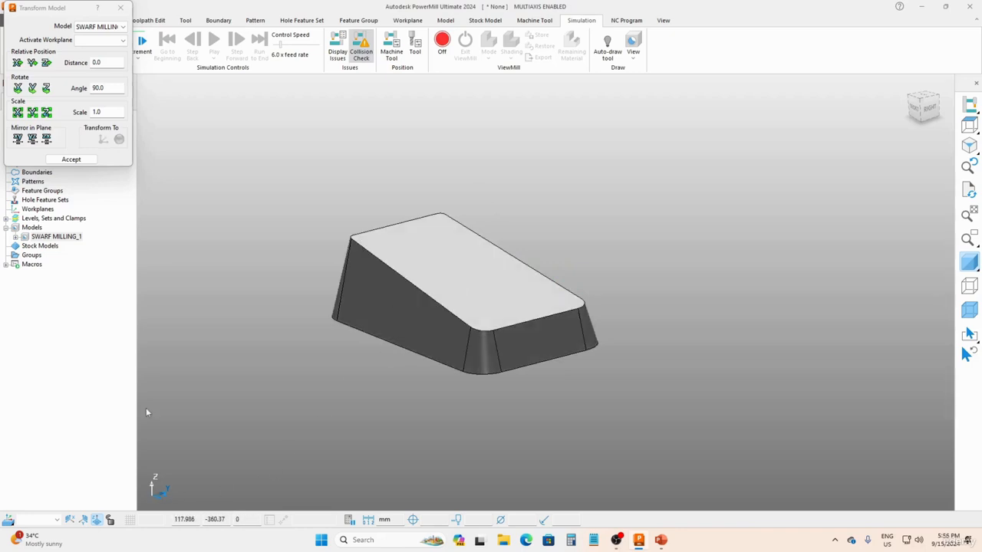
left_click(72, 160)
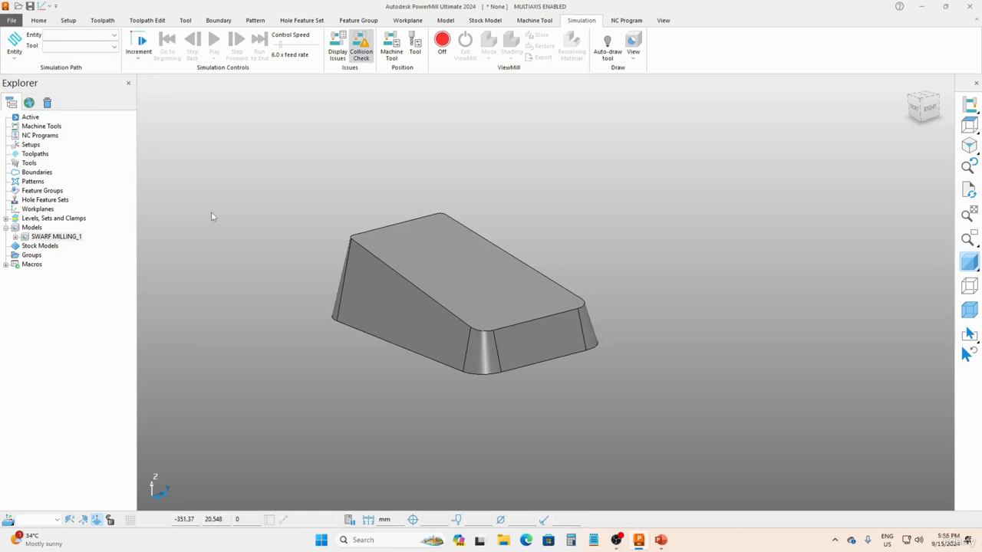
Step: Calculate a box-shaped stock block from the model's limits, show it around the part and accept it
left_click(41, 22)
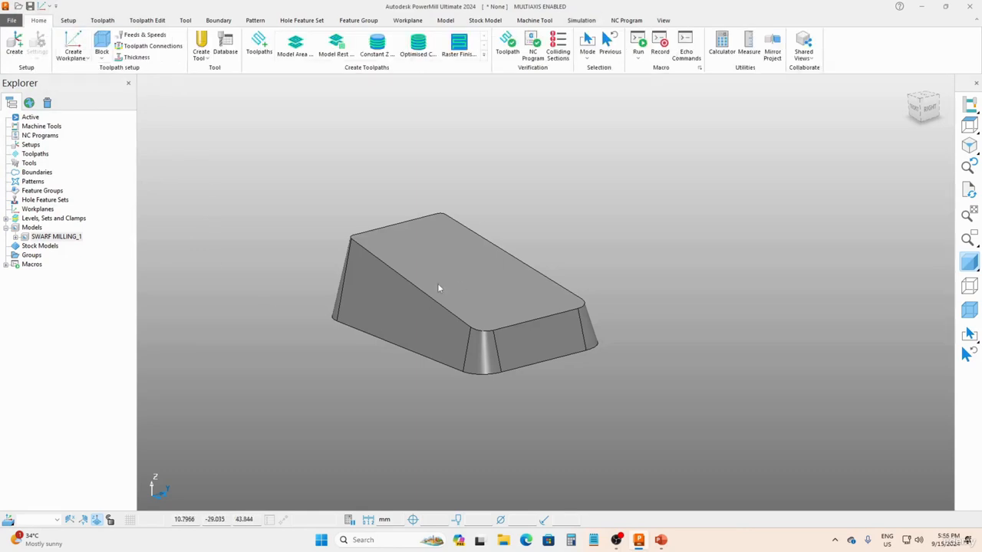
left_click(102, 52)
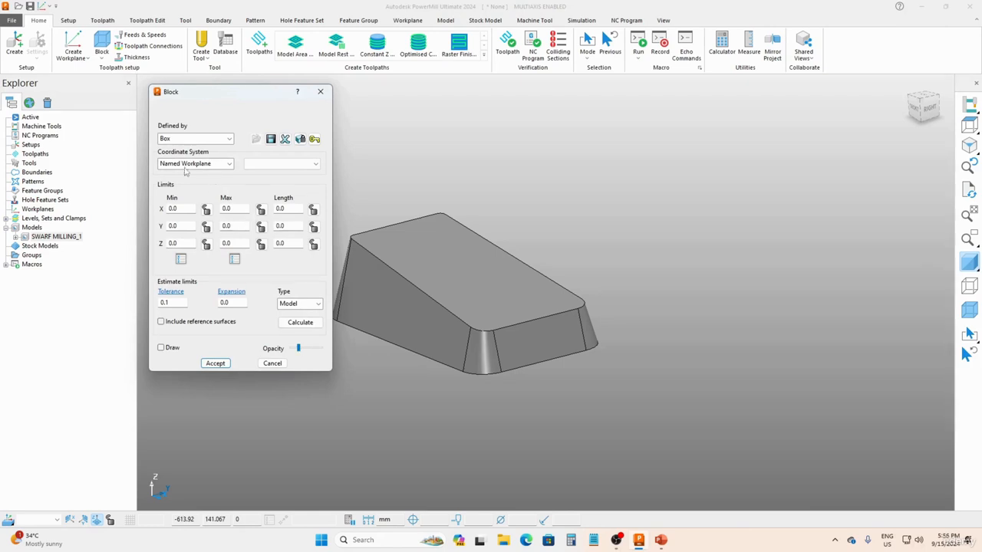
left_click(312, 325)
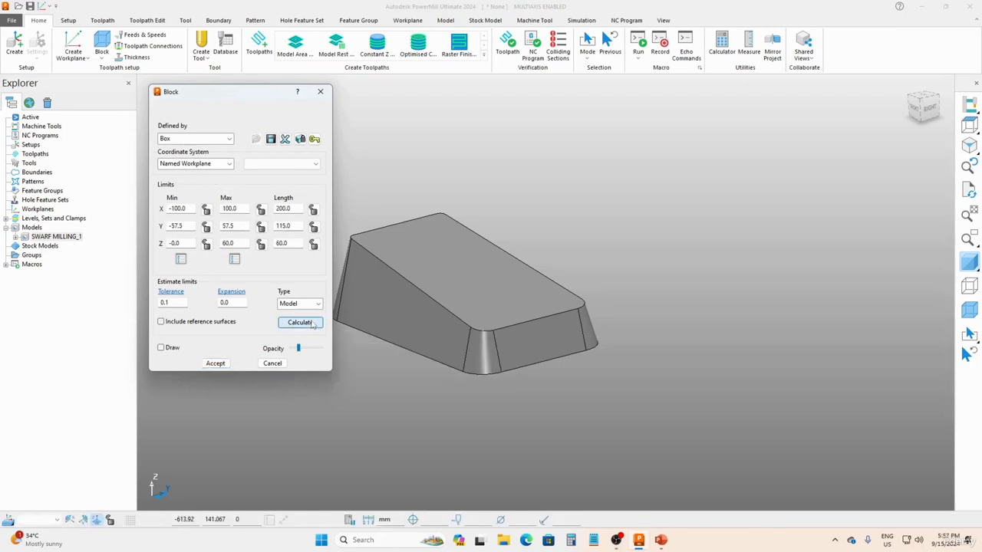
left_click(161, 347)
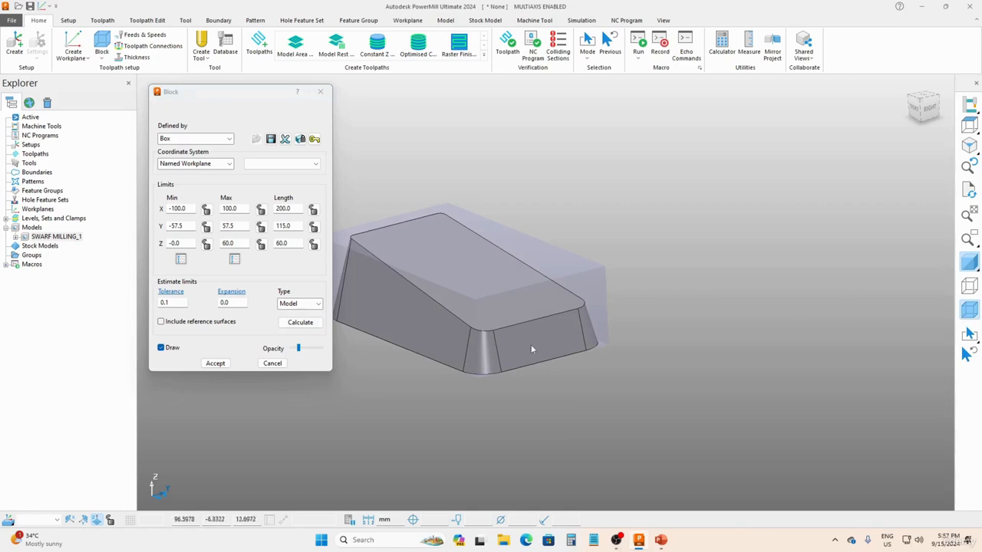
middle_click_drag(502, 344, 640, 343)
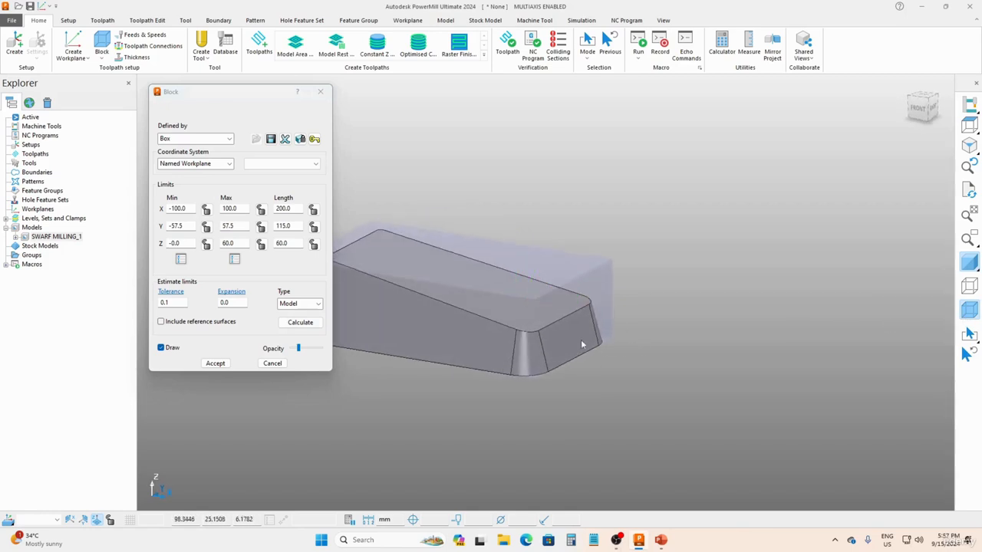
middle_click_drag(581, 339, 594, 342)
left_click(216, 363)
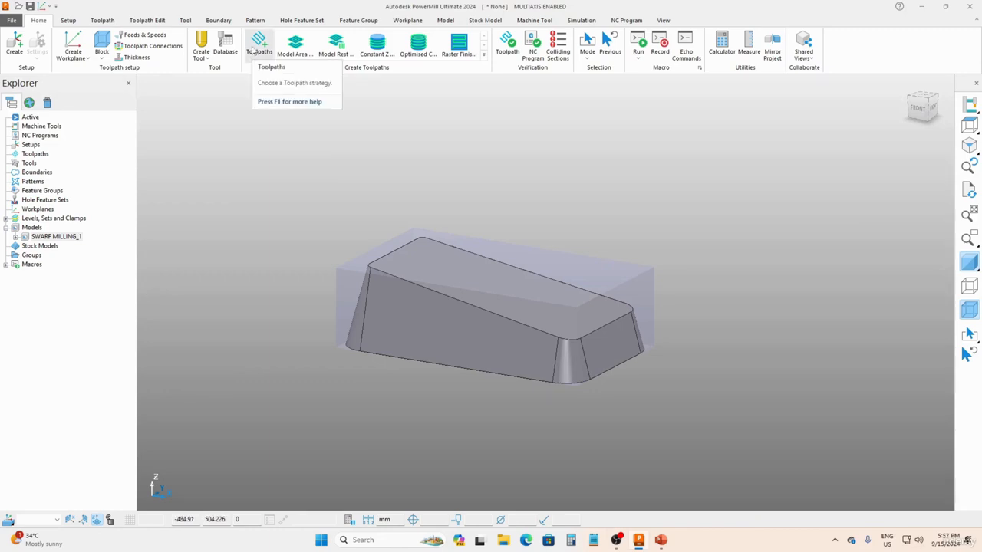
Step: Create a workplane positioned using the block, placed at the centre of the block's top face
left_click(34, 209)
right_click(31, 213)
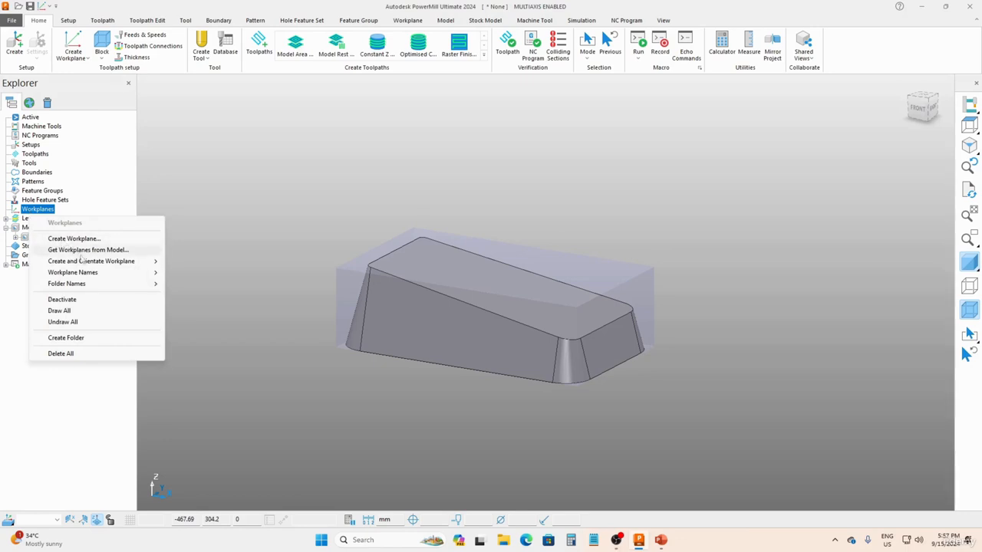
mouse_move(92, 262)
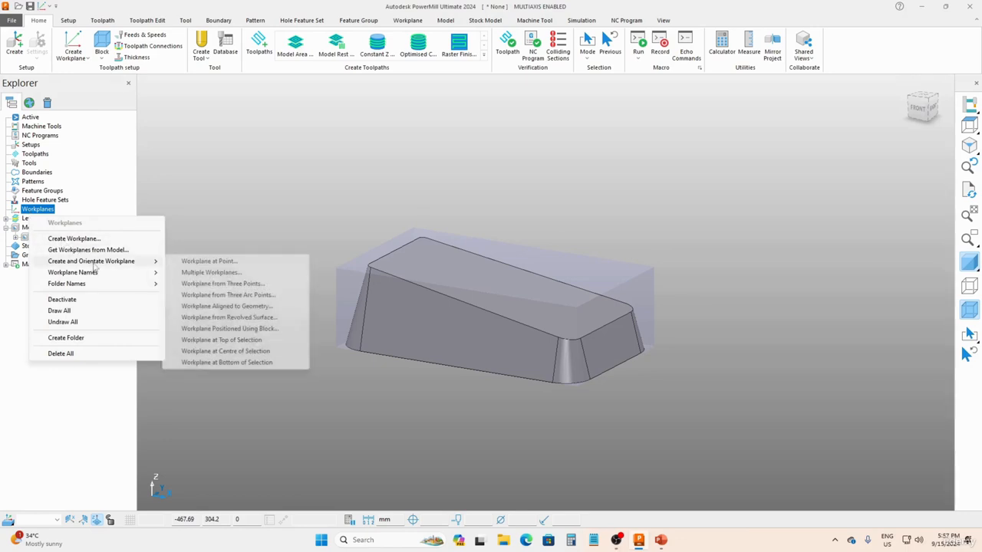
left_click(237, 329)
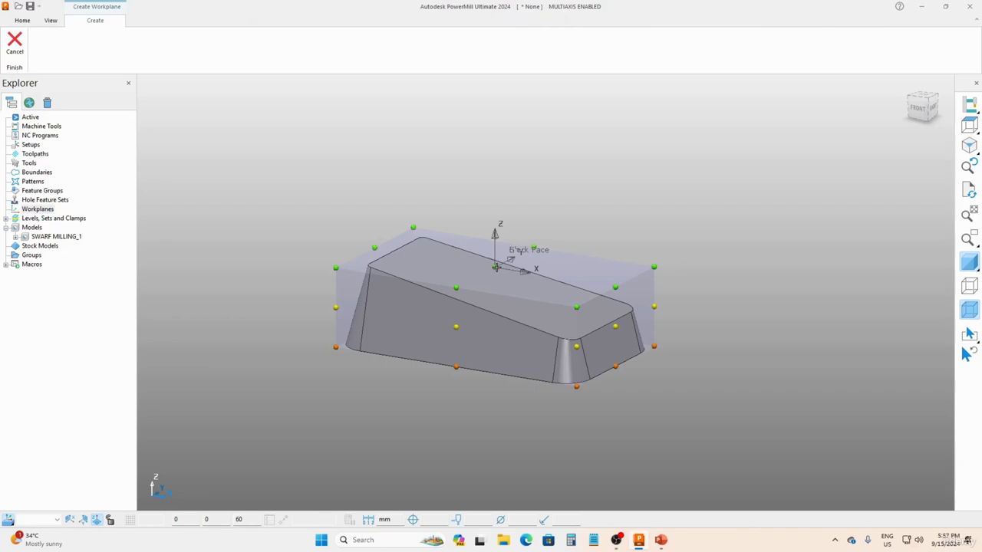
left_click(497, 268)
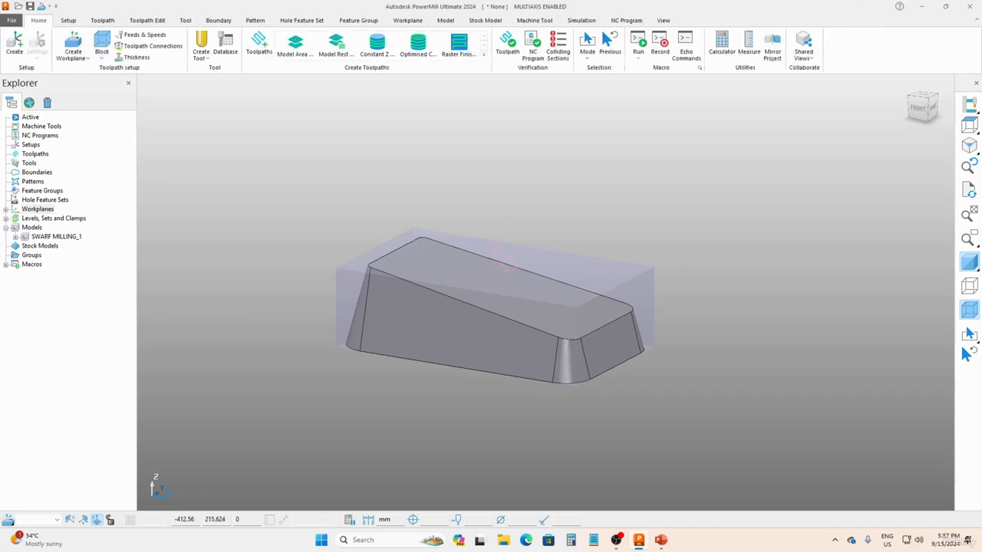
Step: Activate the new workplane at the top of the block
left_click(7, 210)
right_click(44, 220)
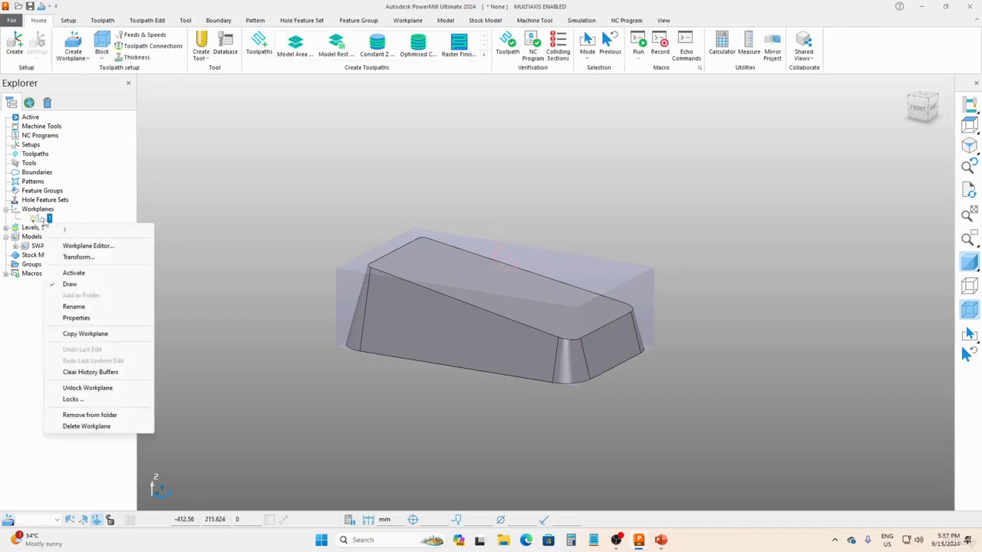
left_click(73, 272)
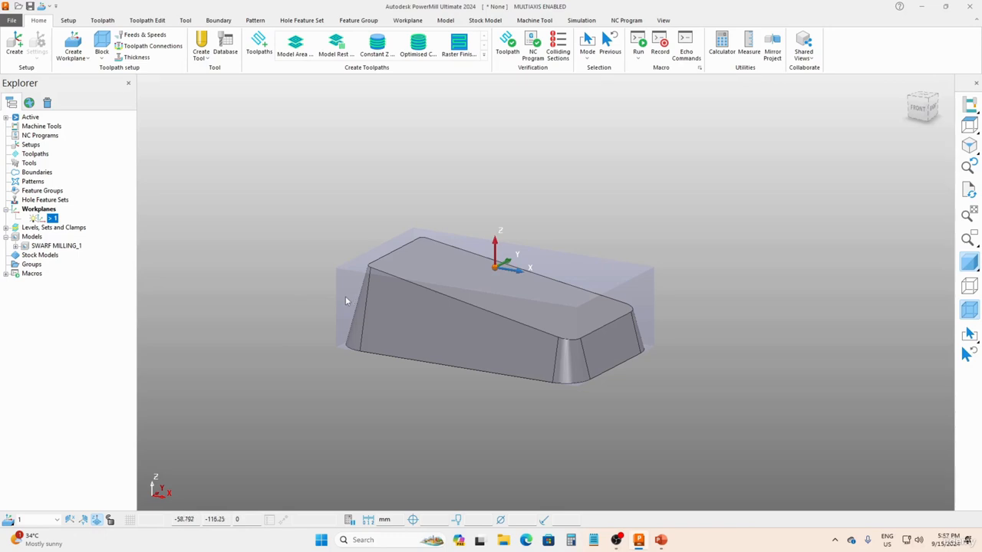
left_click(306, 246)
Step: Choose the Swarf Finishing strategy from the Finishing category for a new toolpath
left_click(260, 48)
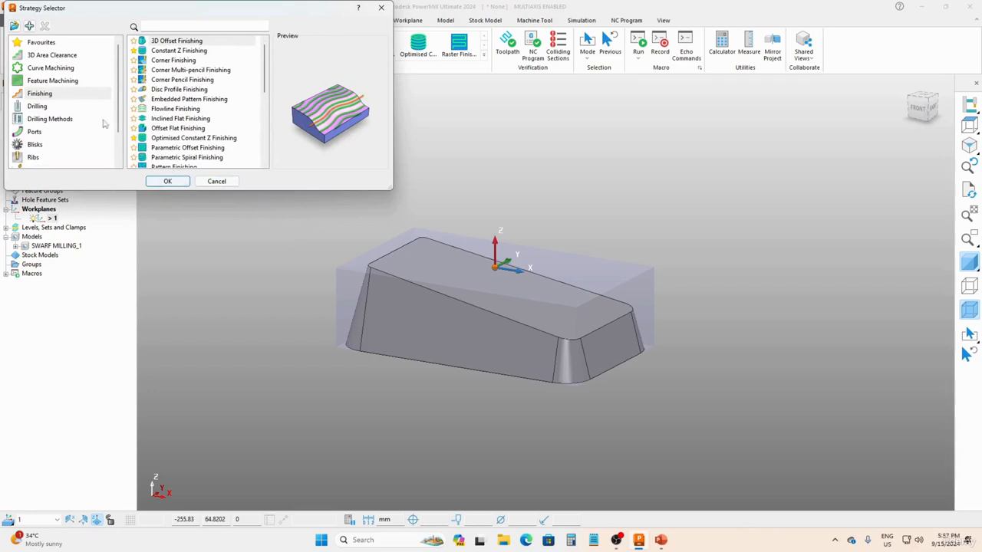
left_click(38, 92)
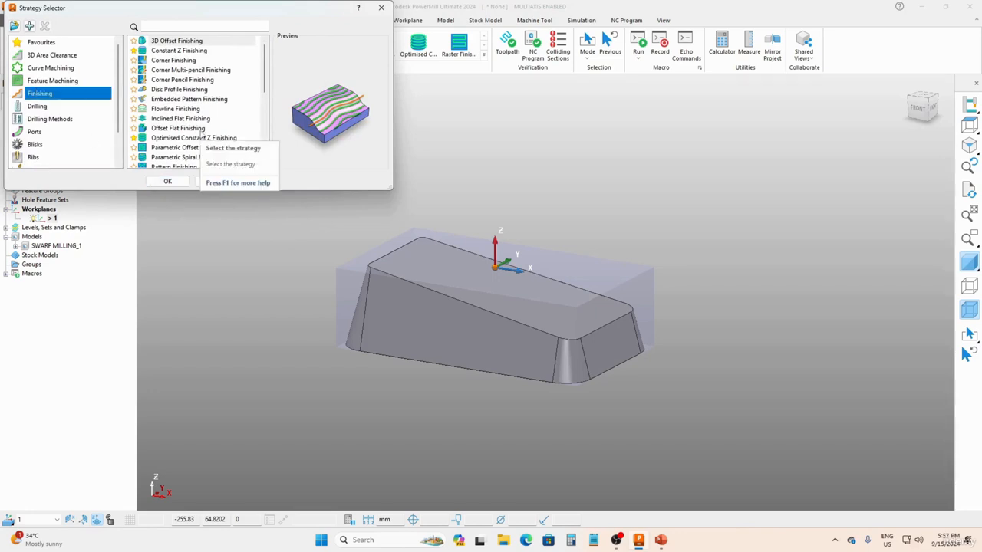
scroll(201, 133, "down", 6)
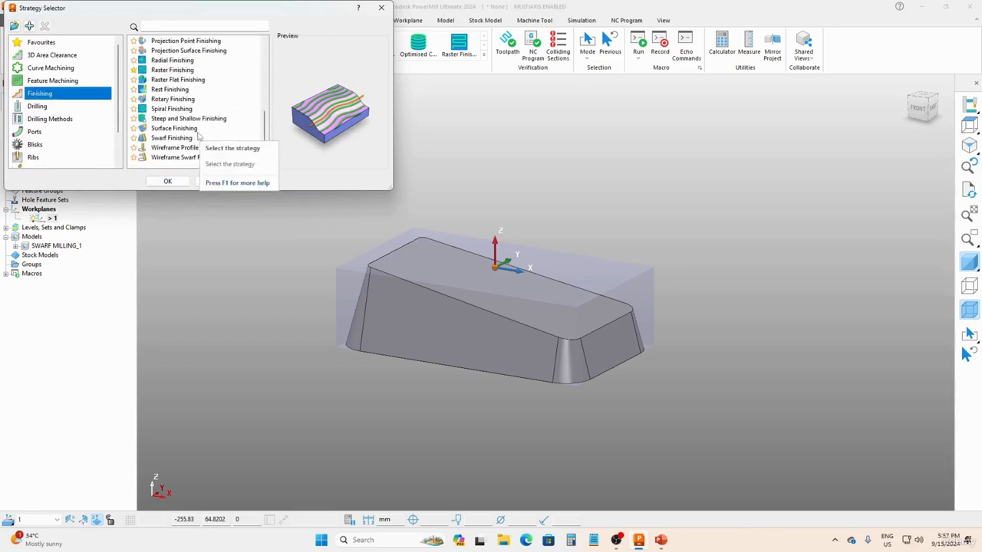
left_click(184, 138)
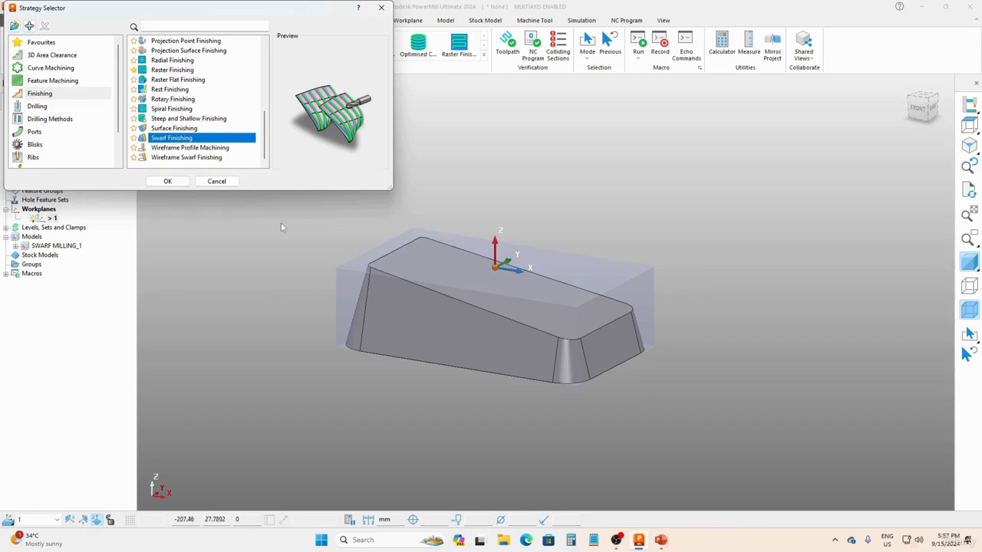
Step: Hide the block and select the long front side face of the part
middle_click_drag(553, 287, 556, 324)
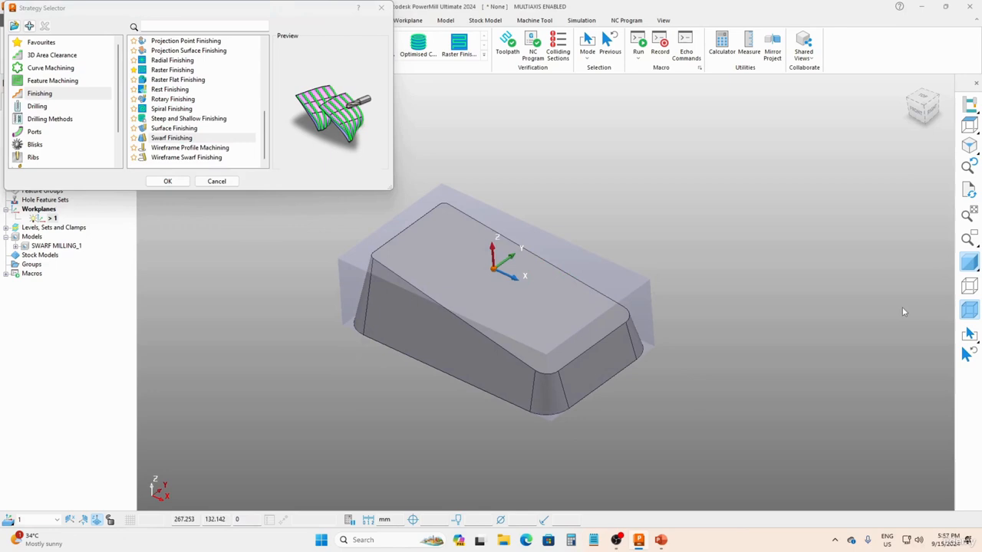
left_click(970, 310)
middle_click_drag(447, 348, 391, 218)
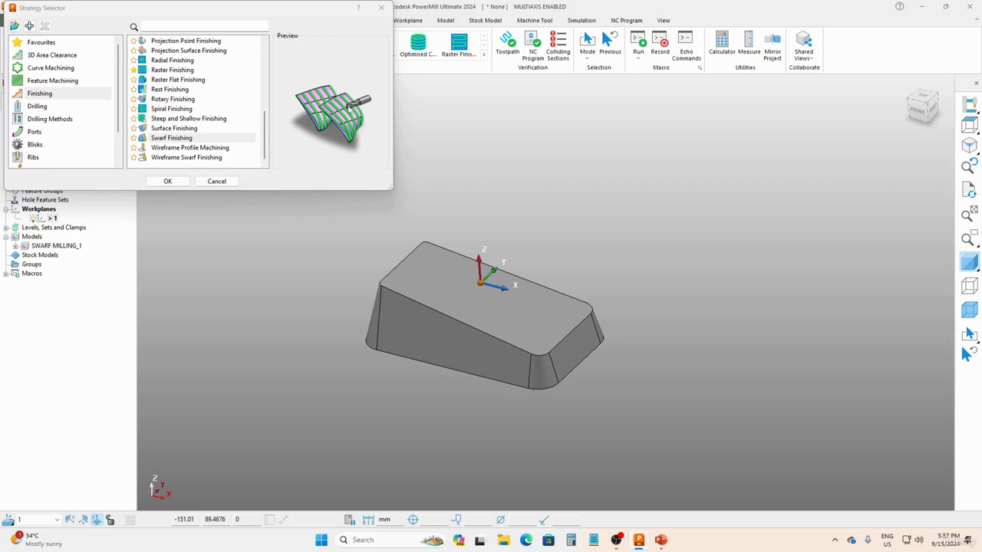
left_click(428, 326)
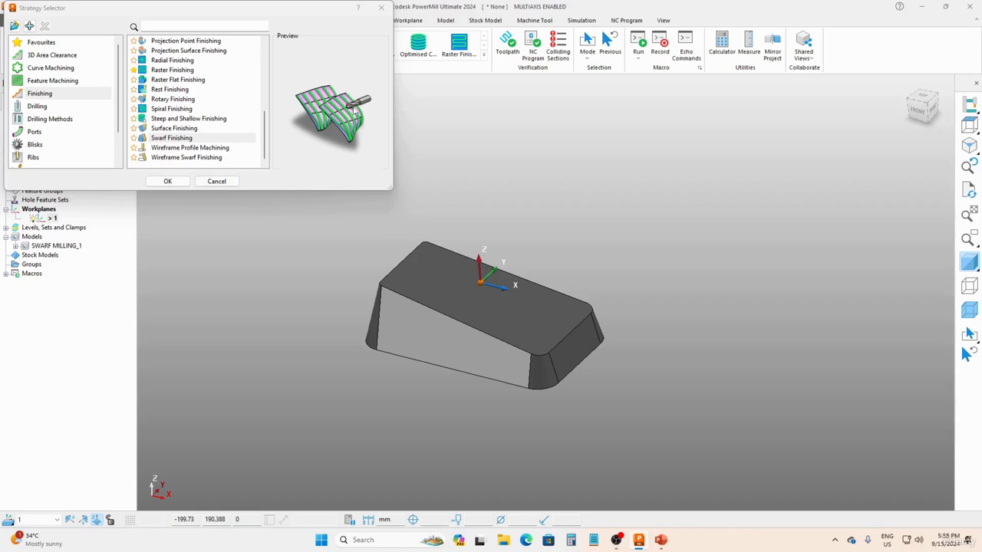
middle_click_drag(409, 323, 412, 322)
middle_click_drag(622, 356, 415, 322)
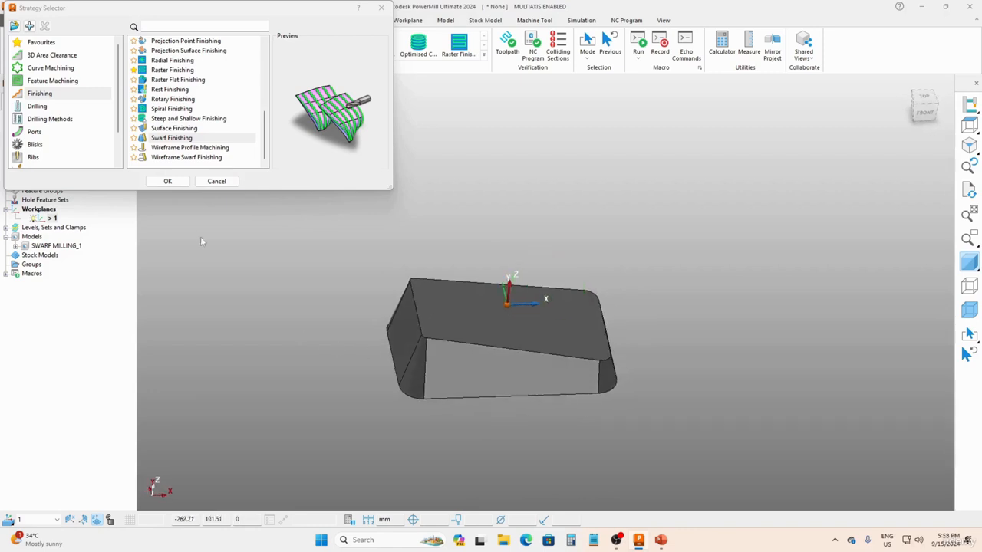
Step: Accept the Swarf Finishing strategy and name the toolpath SWARF FINISHING
left_click(167, 182)
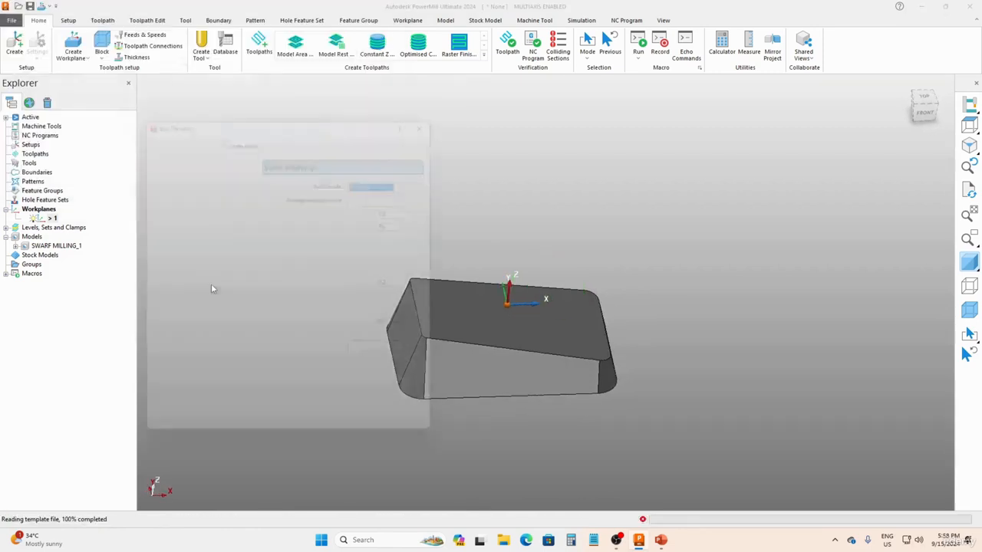
left_click_drag(283, 130, 234, 133)
type("sWAR")
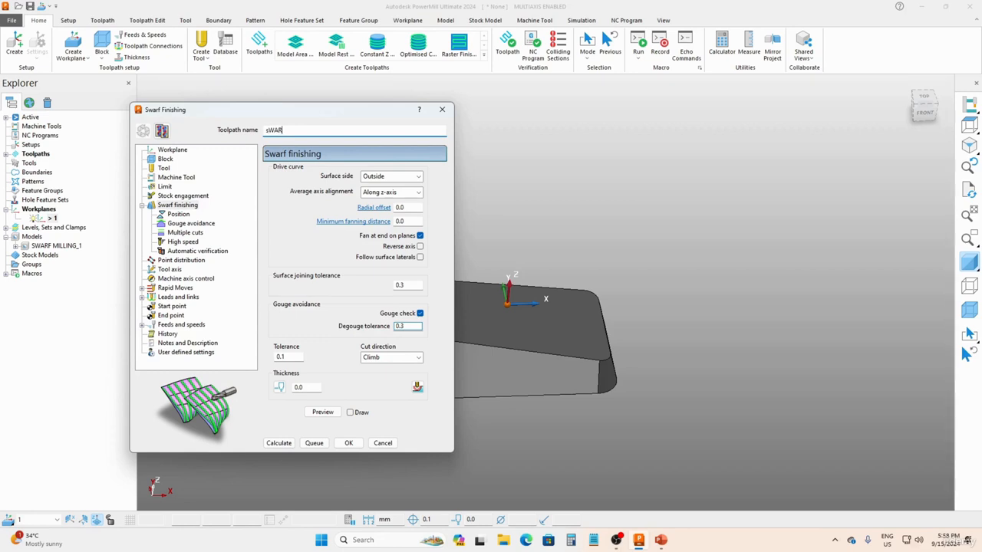
key("BackSpace")
key("BackSpace")
key("BackSpace")
key("BackSpace")
type("SWARF FININSHING")
left_click(299, 129)
key("Delete")
key("Delete")
type("INI")
Step: Create a ball nosed tool named 10MM BN with a 10 mm diameter for the toolpath
left_click(163, 168)
left_click(308, 175)
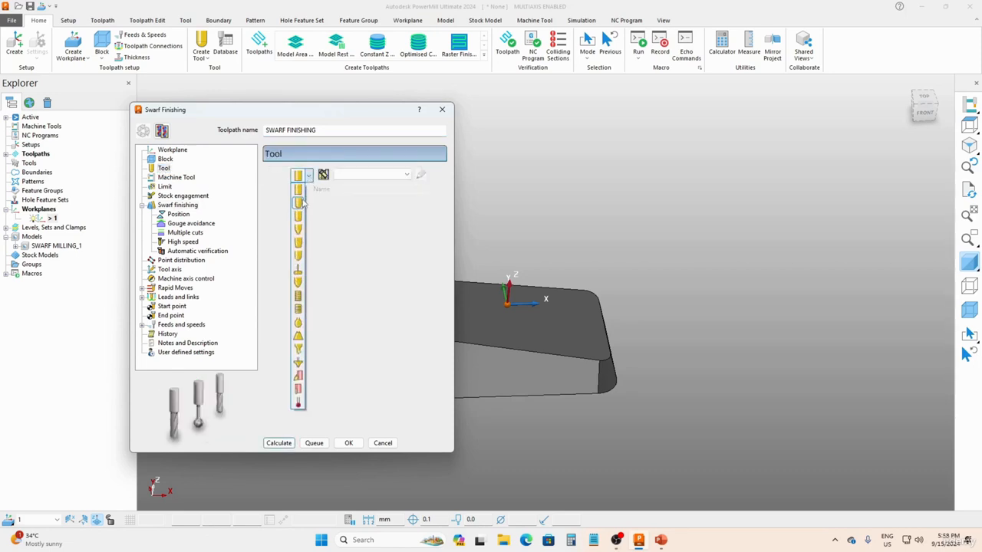
left_click(299, 201)
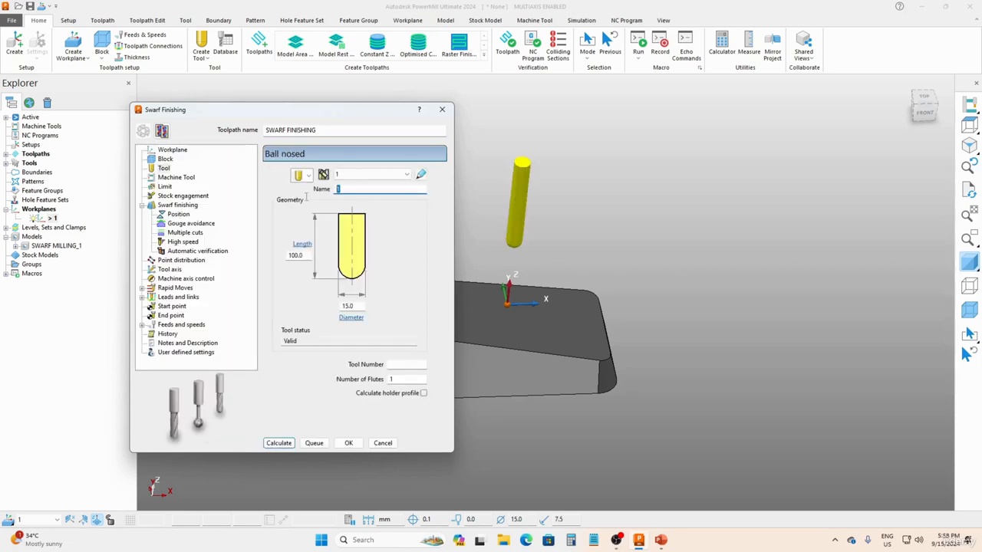
type("10MM BN")
key("Tab")
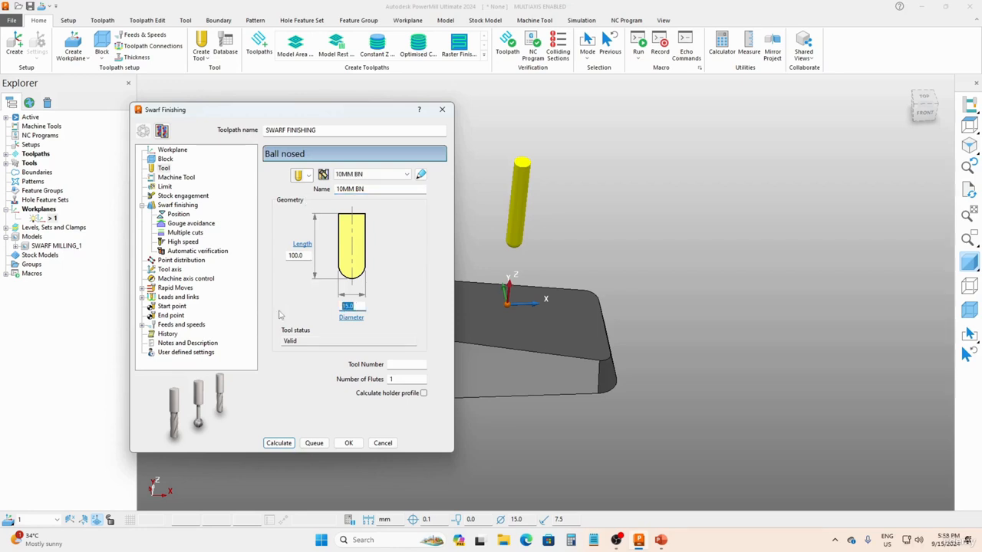
type("10")
key("Tab")
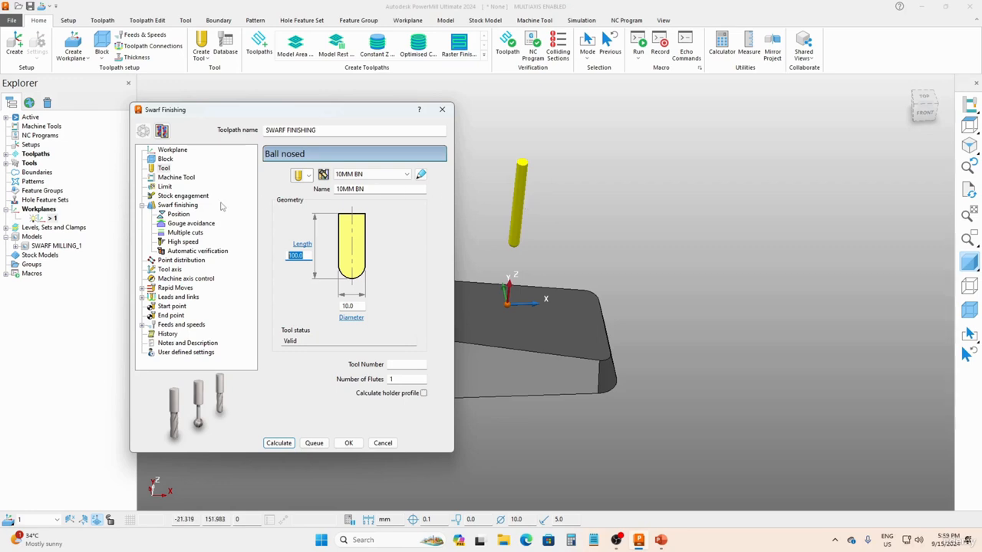
Step: In the swarf finishing drive curve settings, choose Outside as surface side and Along z-axis as average axis alignment
left_click(181, 206)
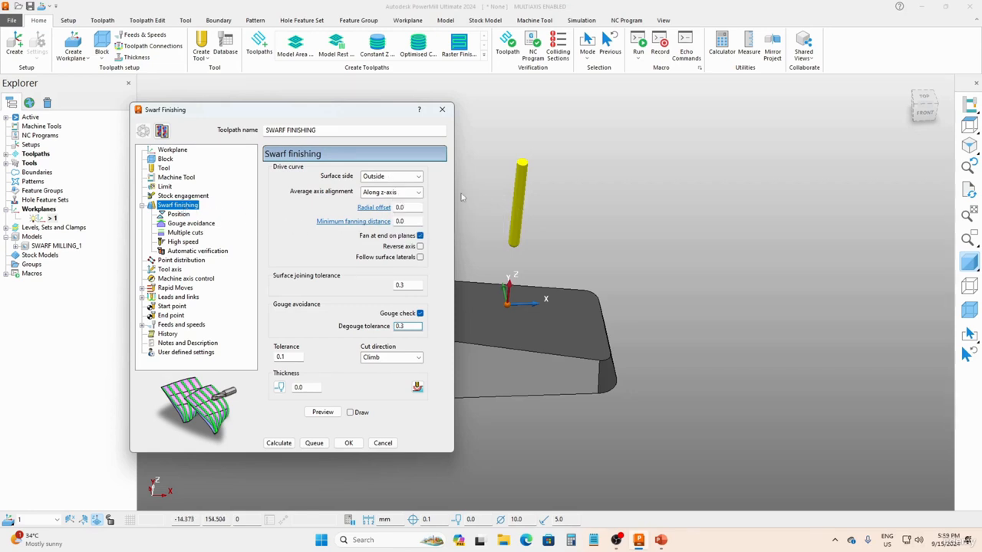
left_click(386, 178)
left_click(385, 179)
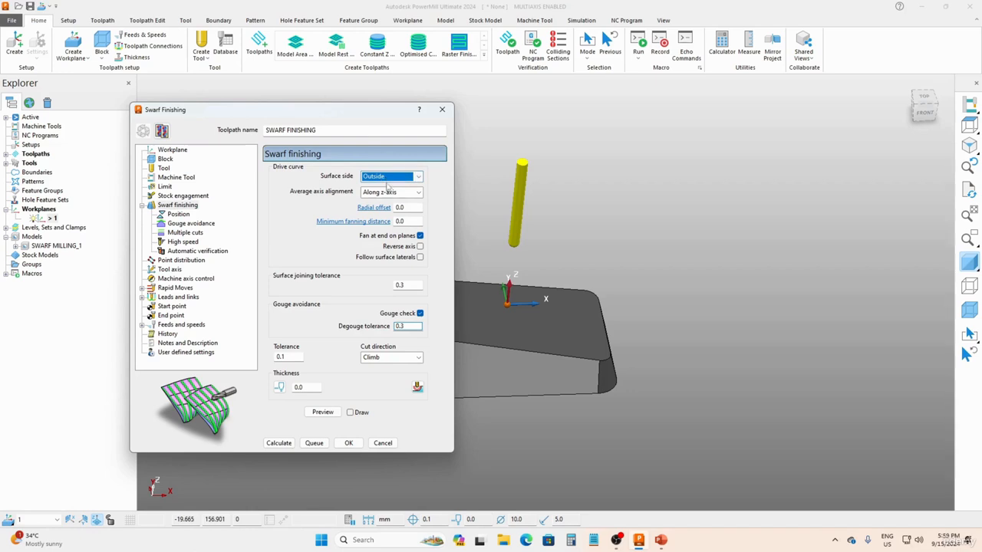
left_click(395, 193)
left_click(395, 199)
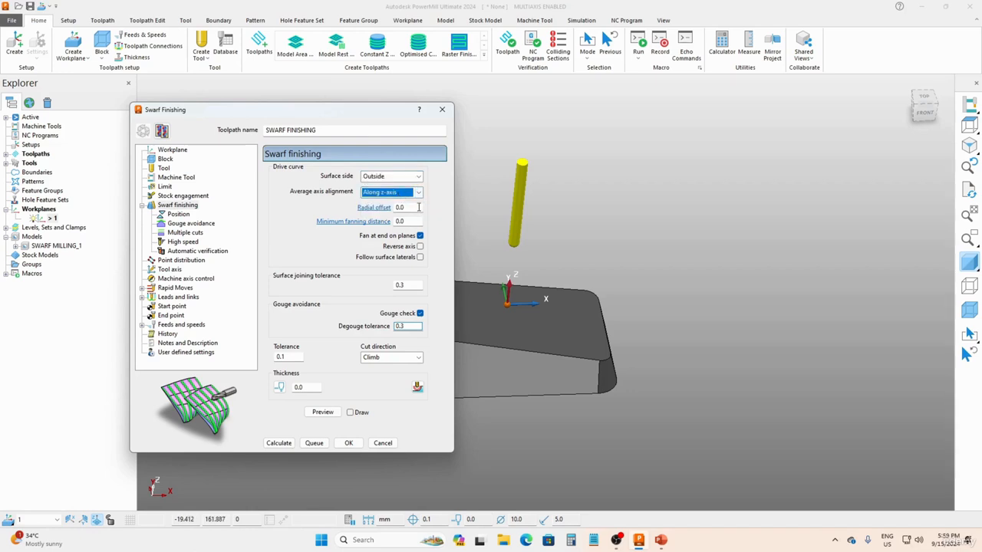
left_click(418, 208)
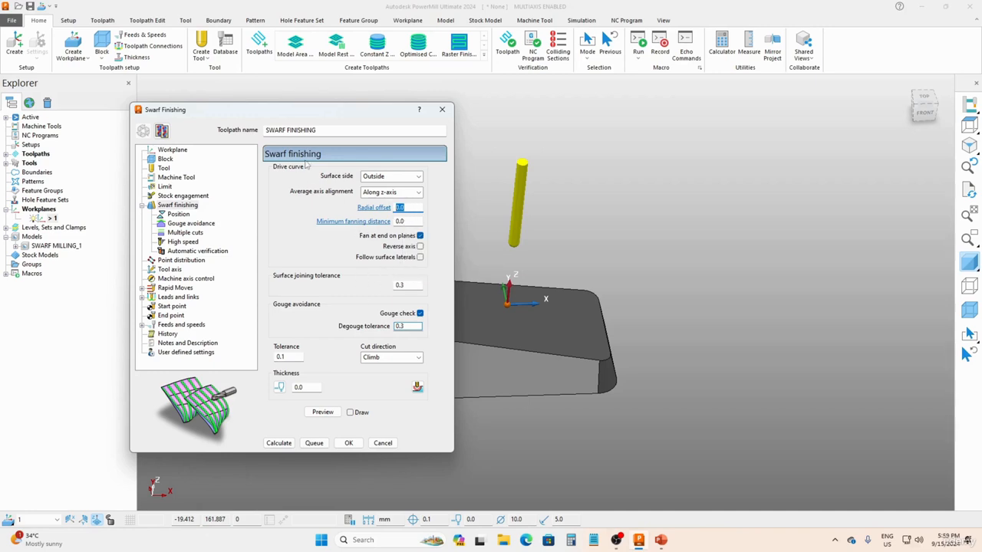
Step: Set the swarf finishing cut direction to Any and the tolerance to 0.01
left_click(370, 359)
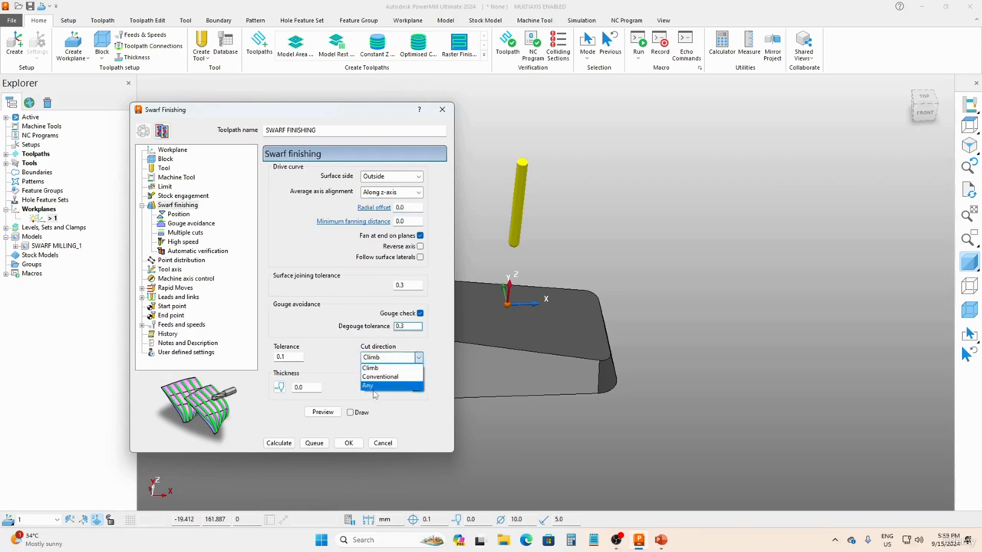
left_click(372, 386)
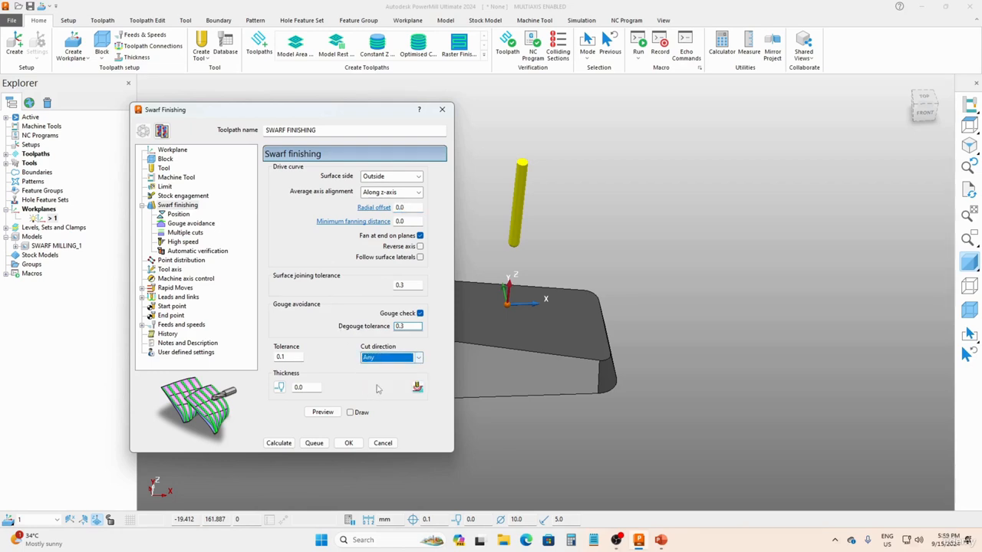
double_click(294, 357)
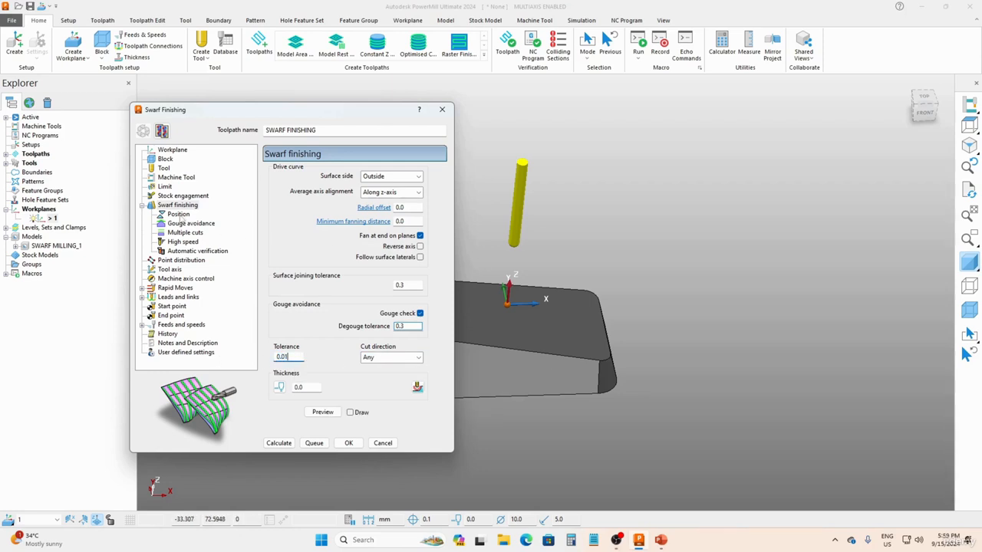
Step: Choose Bottom as the base position for the toolpath's lower limit
left_click(178, 215)
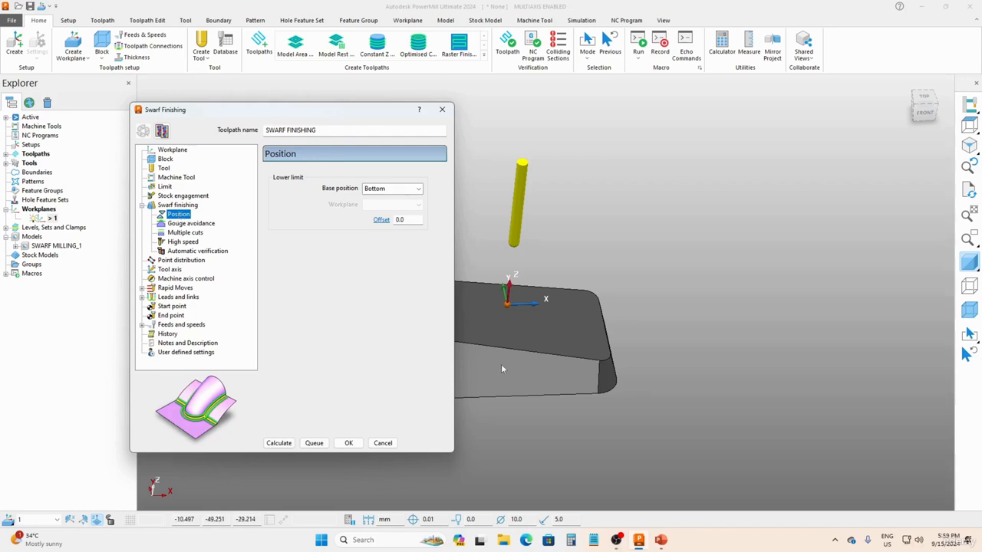
middle_click_drag(533, 372, 581, 296, "shift")
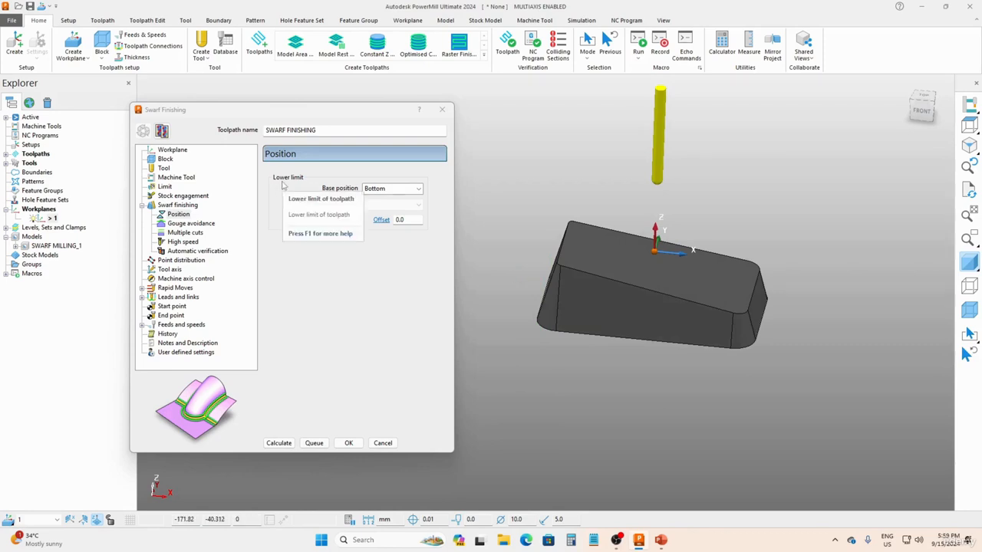
left_click(397, 192)
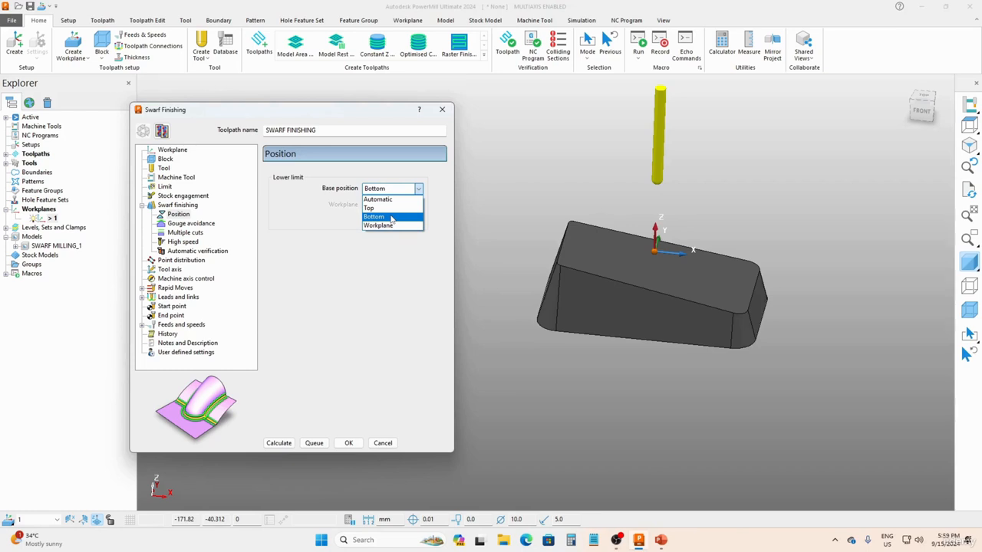
left_click(392, 218)
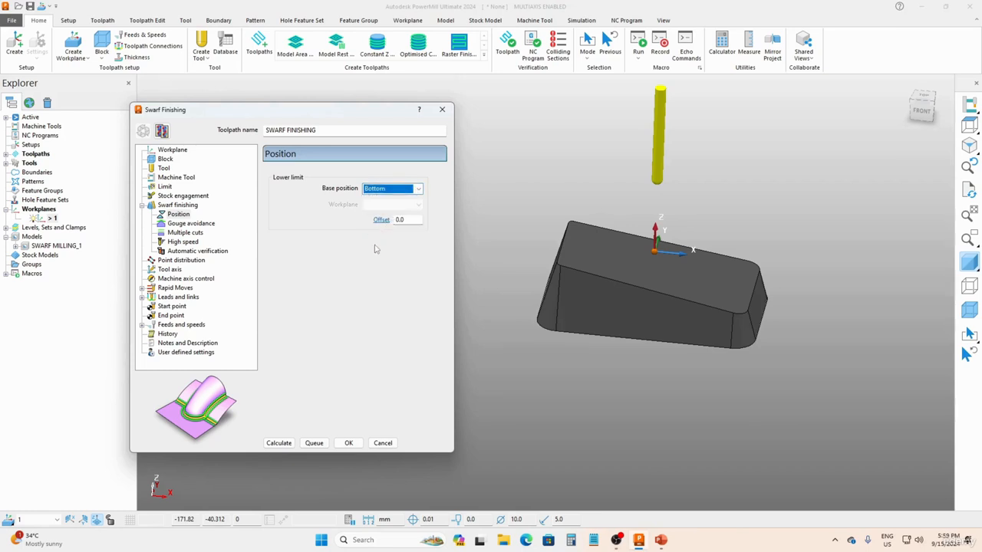
Step: Set the gouge avoidance strategy to Trace with Top as the upper limit
left_click(190, 224)
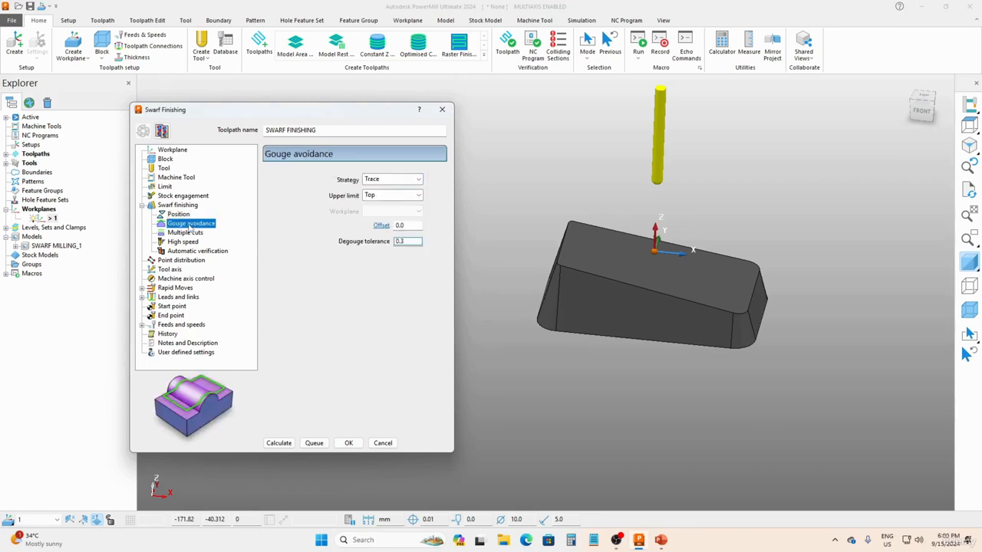
left_click(404, 198)
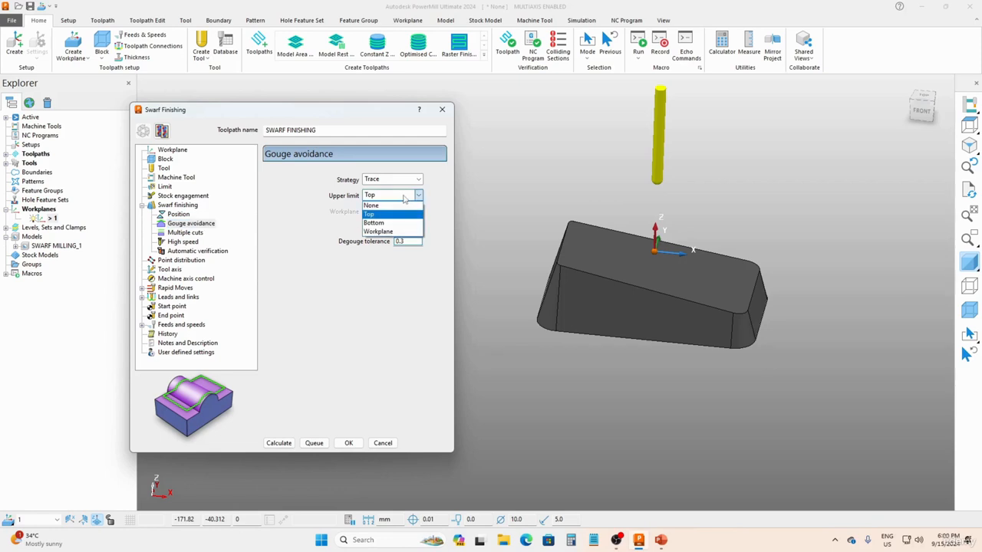
left_click(376, 214)
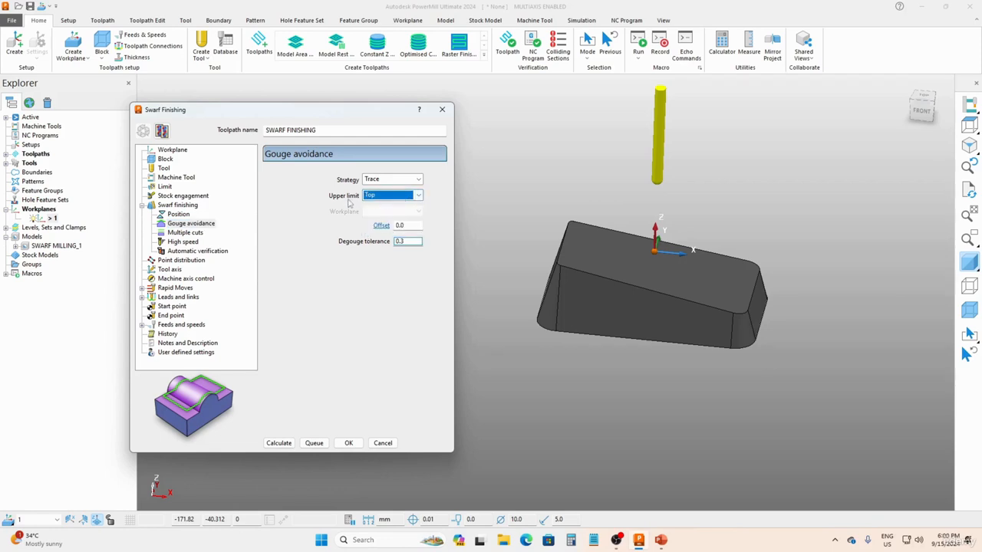
left_click(388, 182)
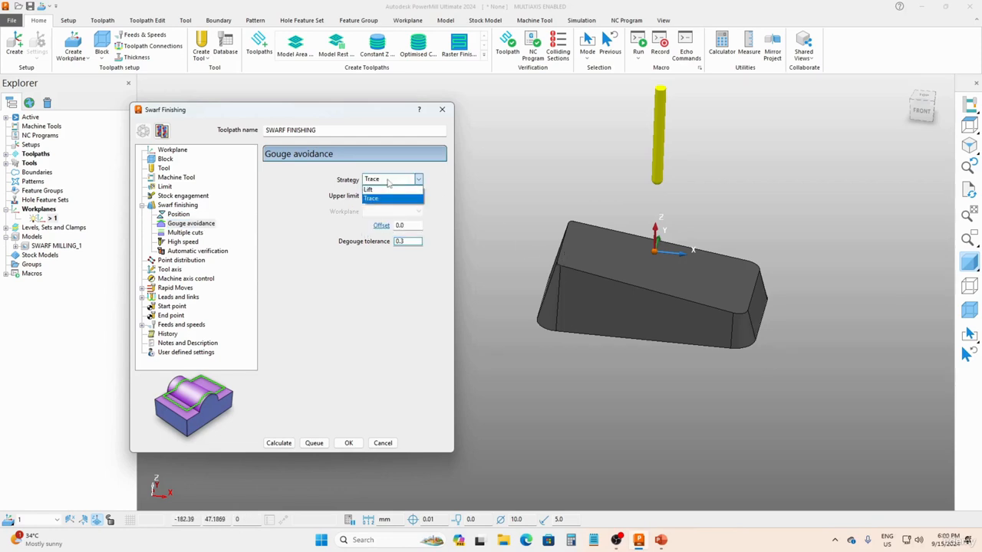
left_click(244, 225)
Step: Calculate the swarf finishing toolpath with multiple cuts in Merge mode and examine the passes around the part
left_click(185, 233)
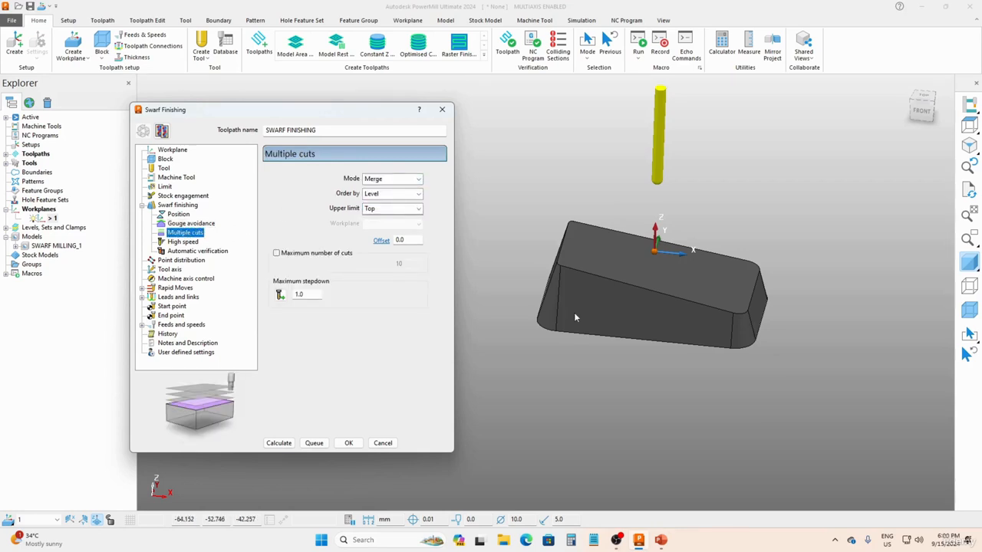
left_click(286, 445)
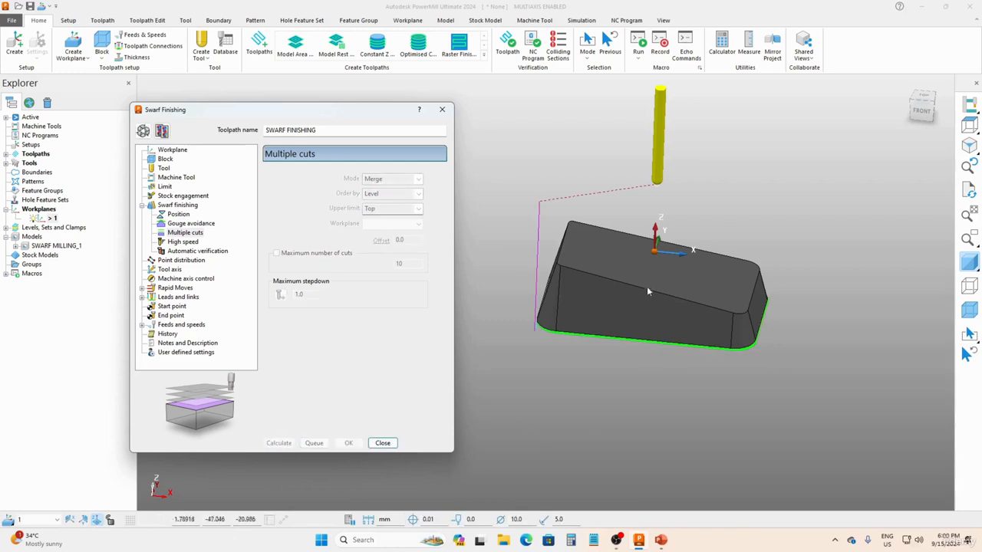
middle_click_drag(647, 286, 666, 205)
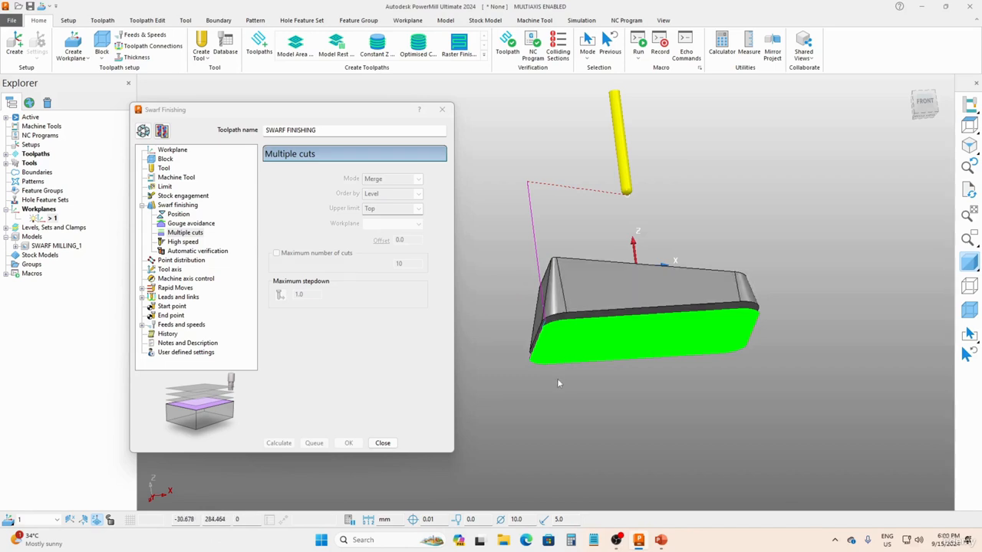
middle_click_drag(625, 284, 607, 356)
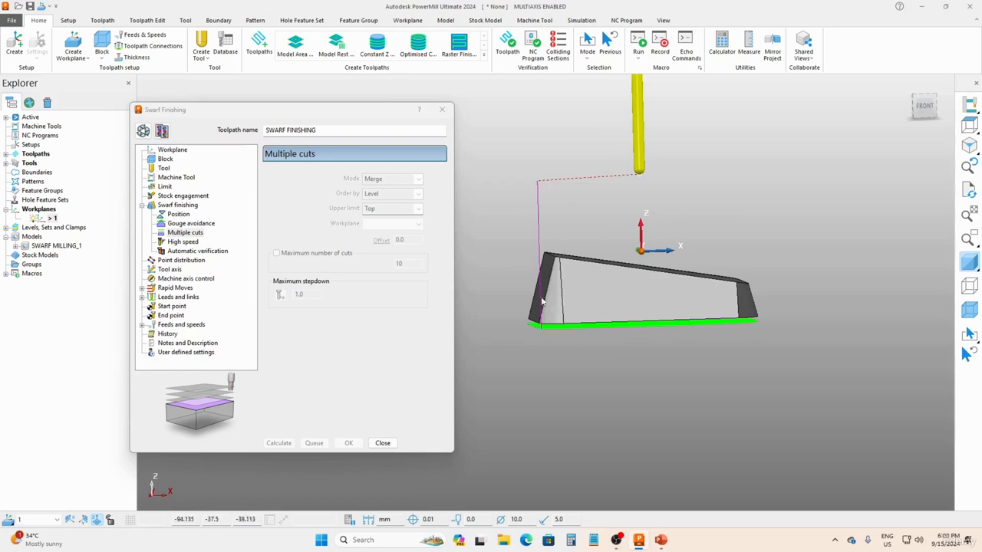
middle_click_drag(516, 285, 593, 216)
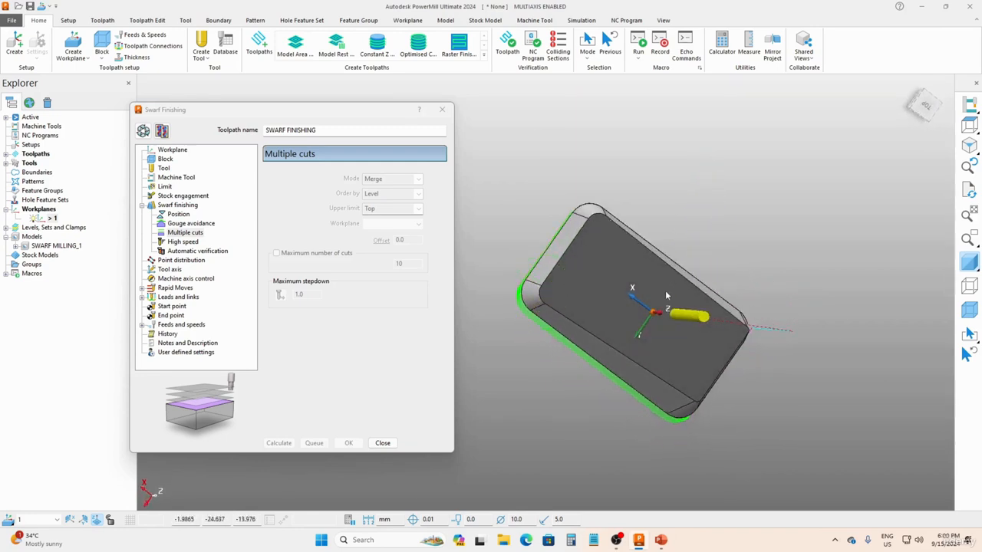
middle_click_drag(666, 296, 657, 361)
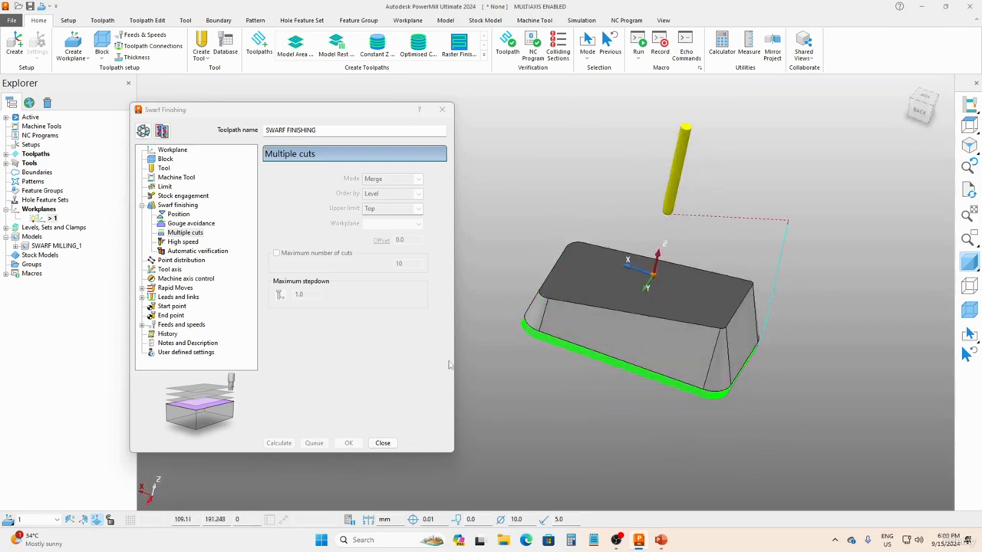
Step: Reopen the toolpath for editing, recalculate it with Merge mode, and inspect the side wall passes
left_click(160, 131)
left_click(279, 443)
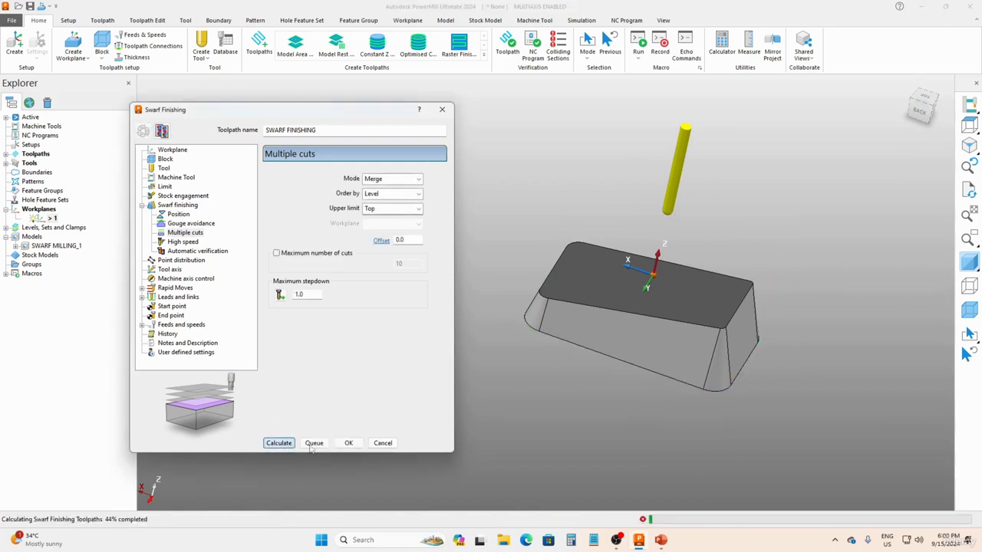
middle_click_drag(554, 402, 654, 292)
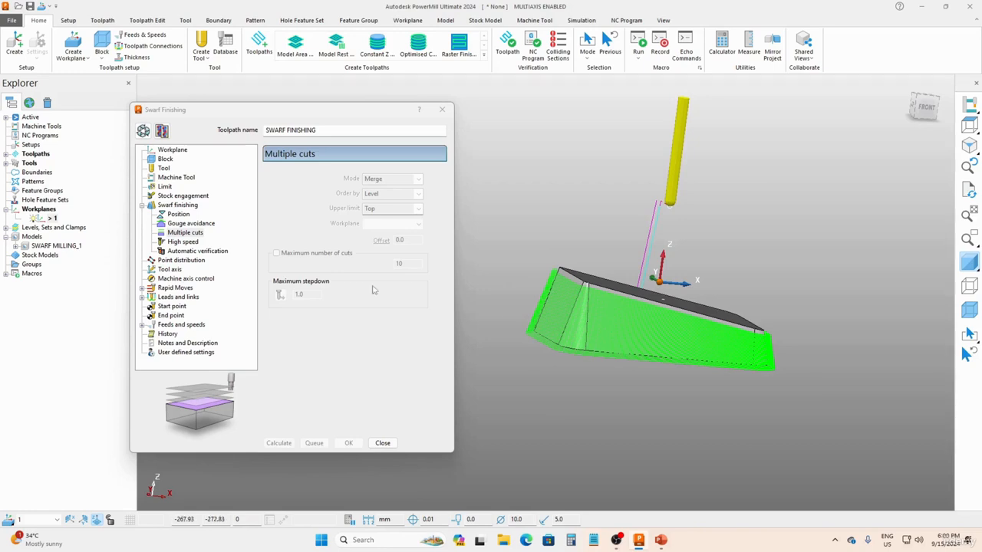
Step: Make the toolpath editable again, set the multiple cuts mode to Off, and recalculate to check the result
left_click(188, 233)
left_click(143, 130)
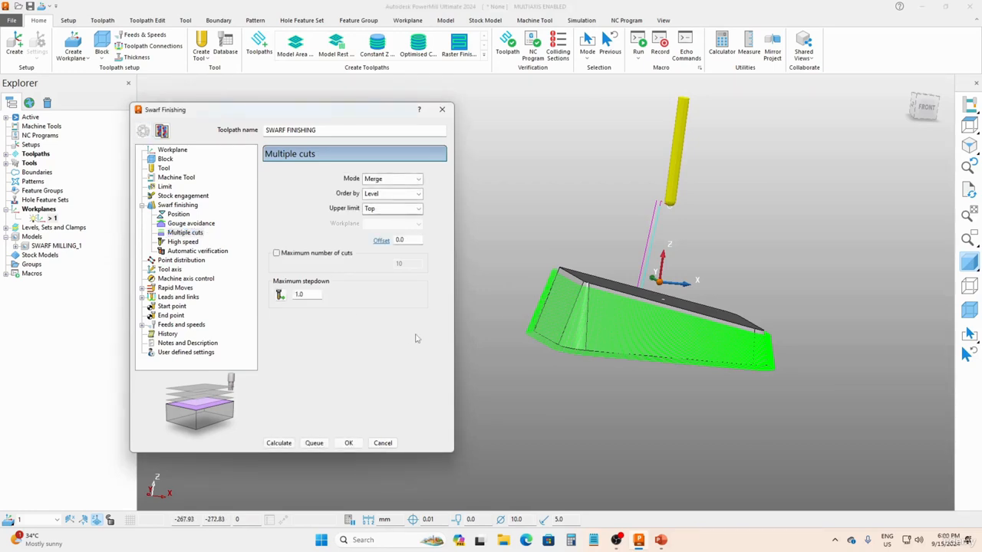
left_click(389, 179)
left_click(383, 189)
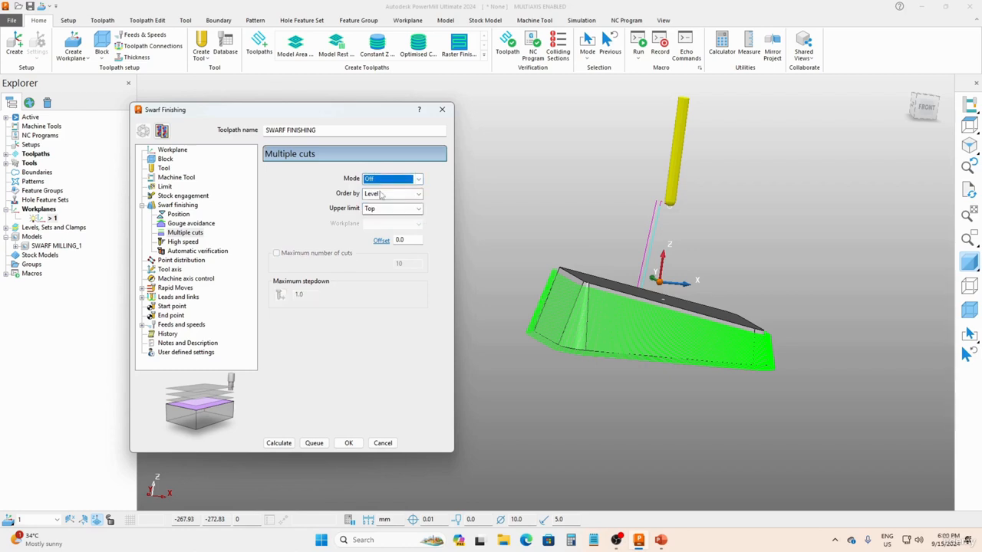
left_click(279, 443)
middle_click_drag(616, 345, 580, 388)
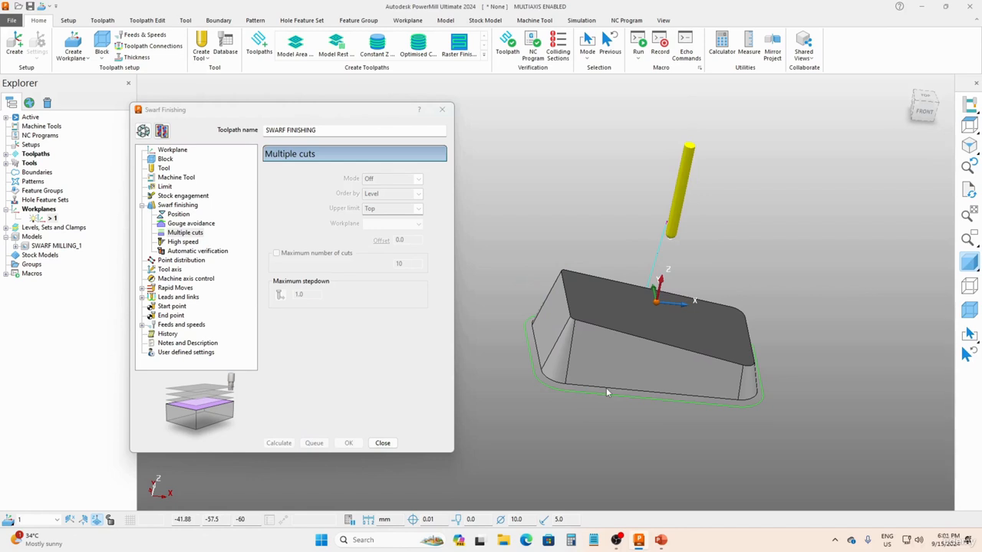
Step: Reopen the toolpath for editing and set multiple cuts to Offset up, ordered by Level, with upper limit Top and maximum stepdown 1.0
left_click(143, 130)
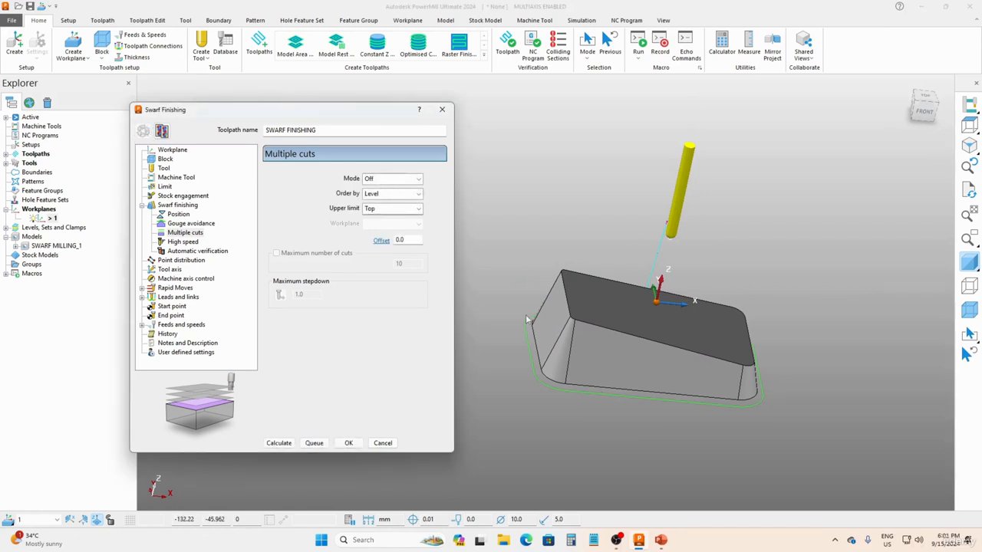
left_click(374, 180)
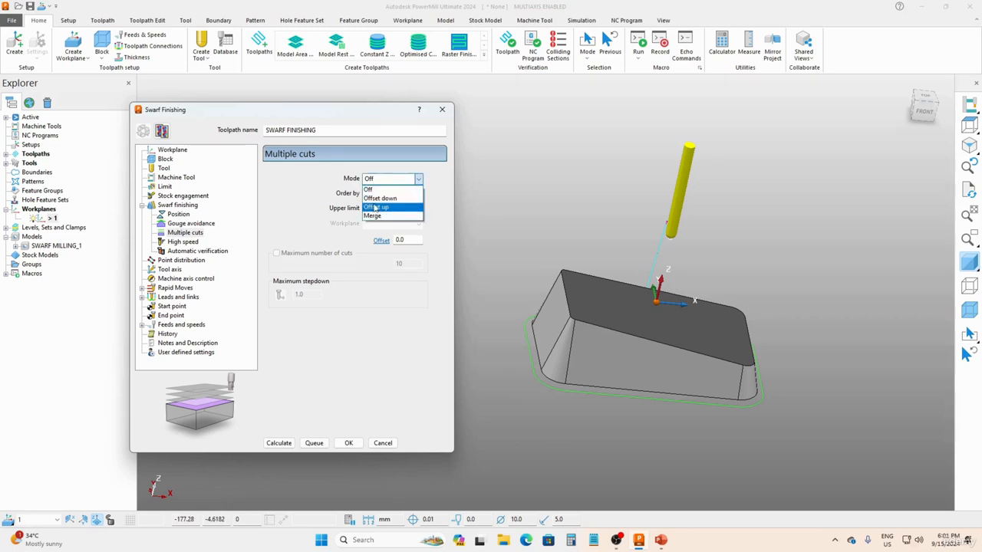
left_click(375, 207)
left_click(384, 194)
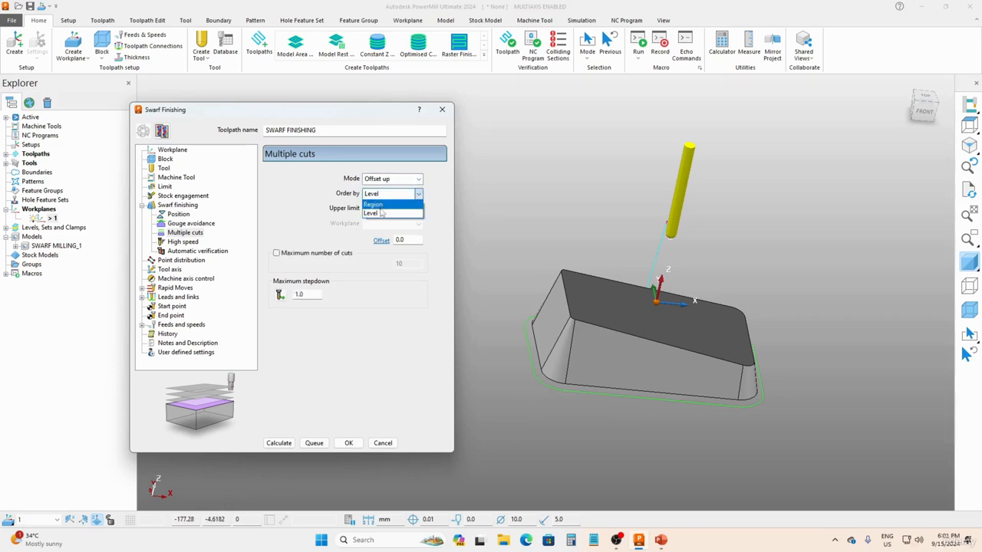
left_click(382, 197)
left_click(373, 210)
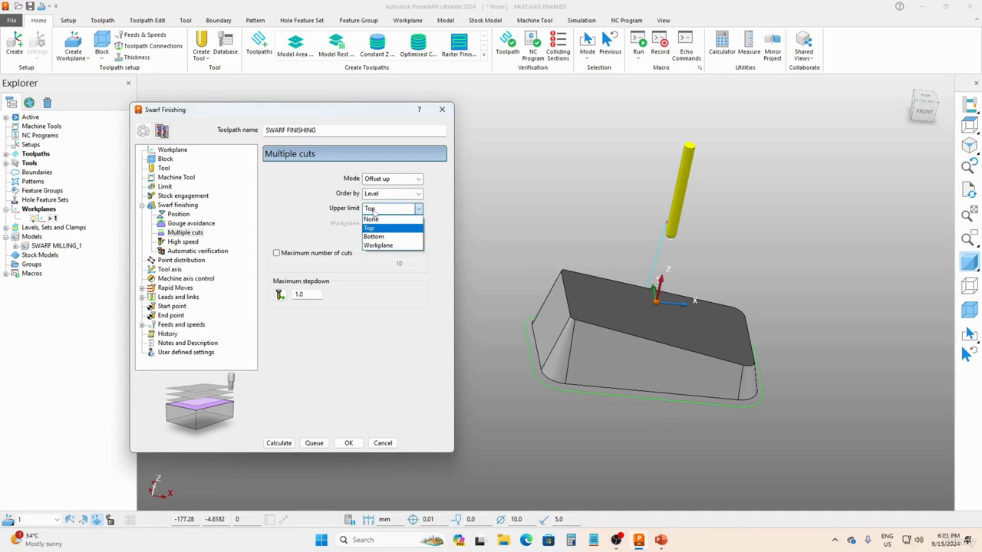
left_click(341, 215)
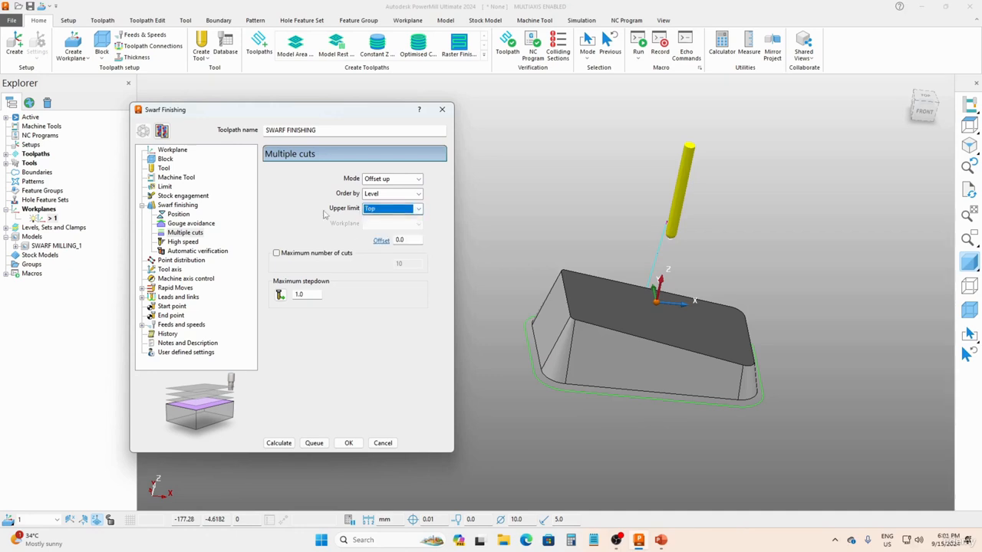
double_click(311, 295)
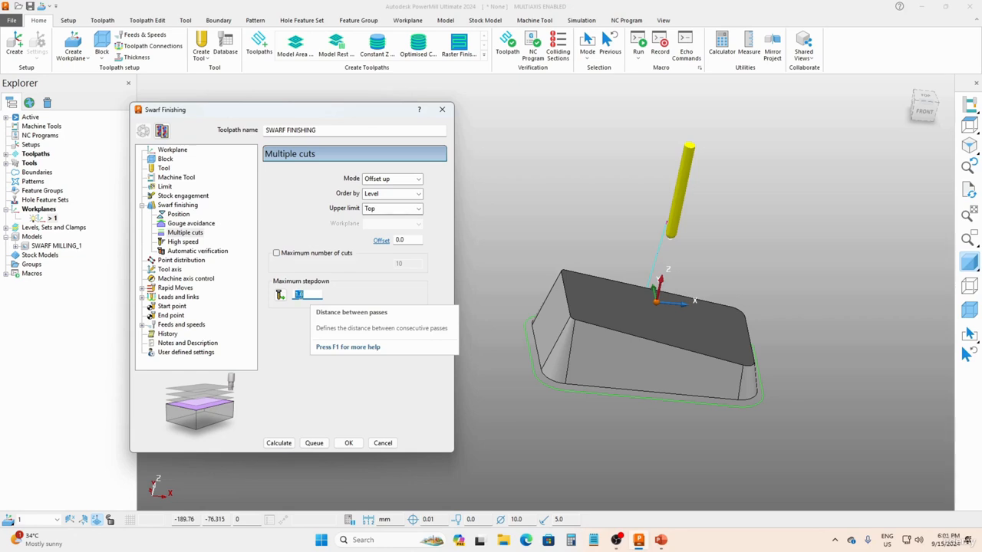
Step: Set the toolpath's spindle speed to 15000 rpm and its coolant to Standard
left_click(175, 328)
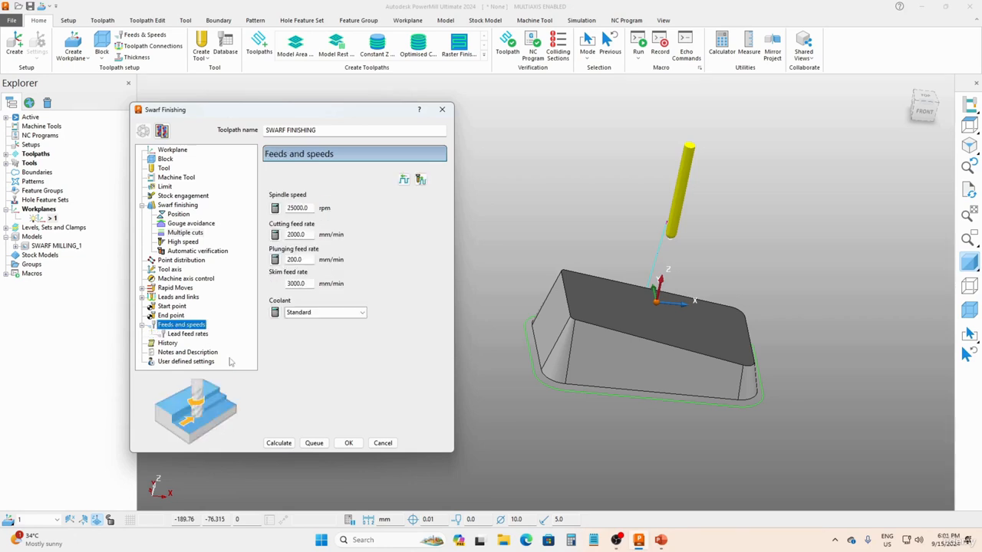
double_click(312, 208)
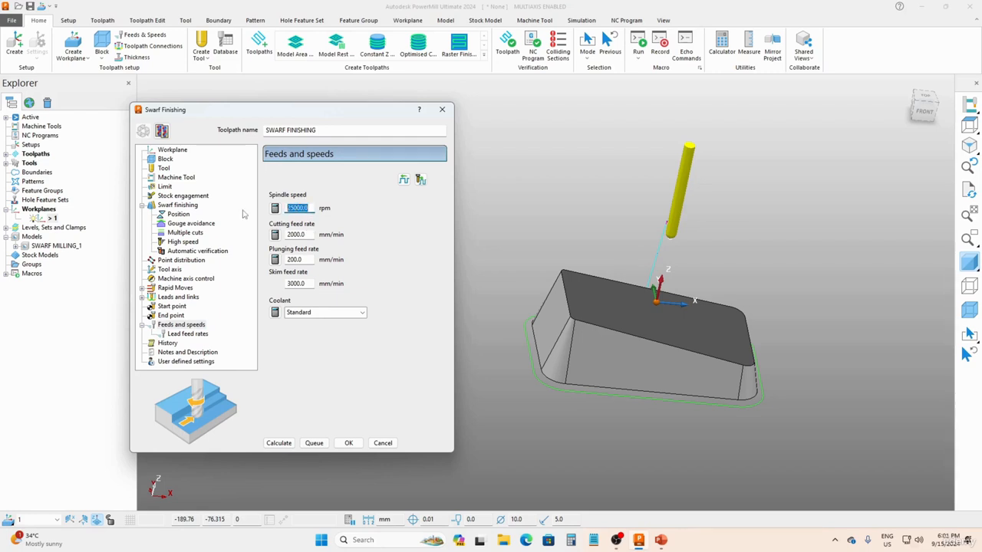
type("1")
left_click(309, 313)
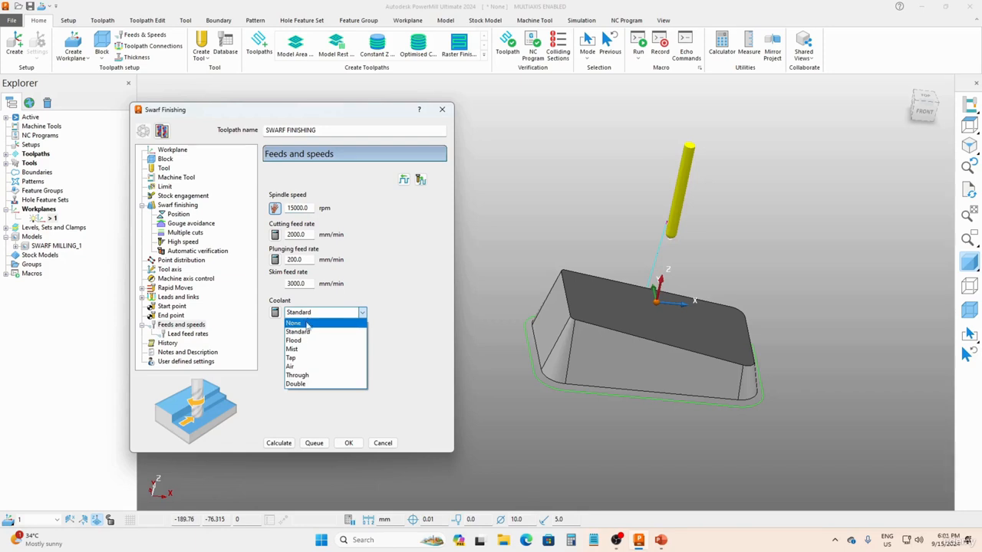
left_click(307, 332)
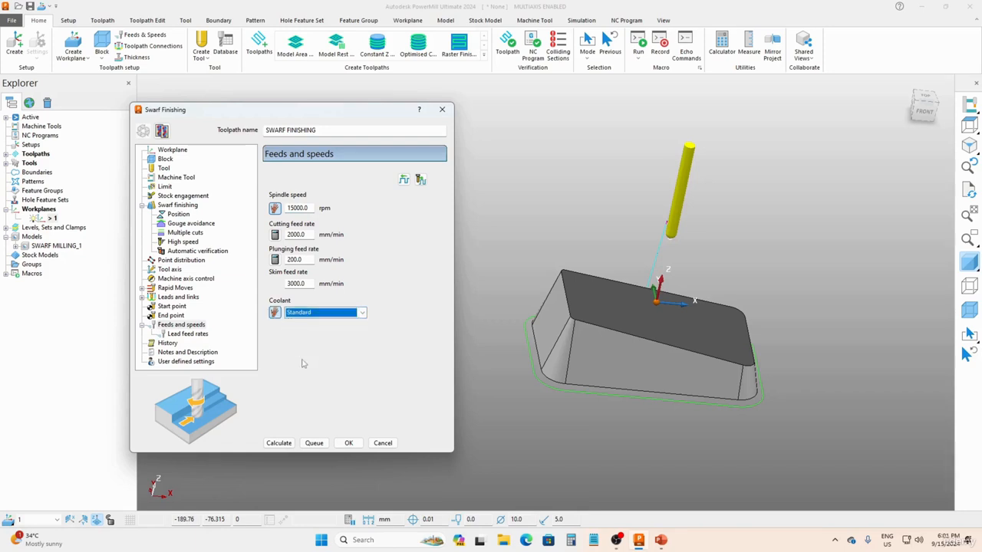
Step: Calculate the swarf finishing toolpath with the current settings, check its passes, and close the toolpath settings
left_click(279, 443)
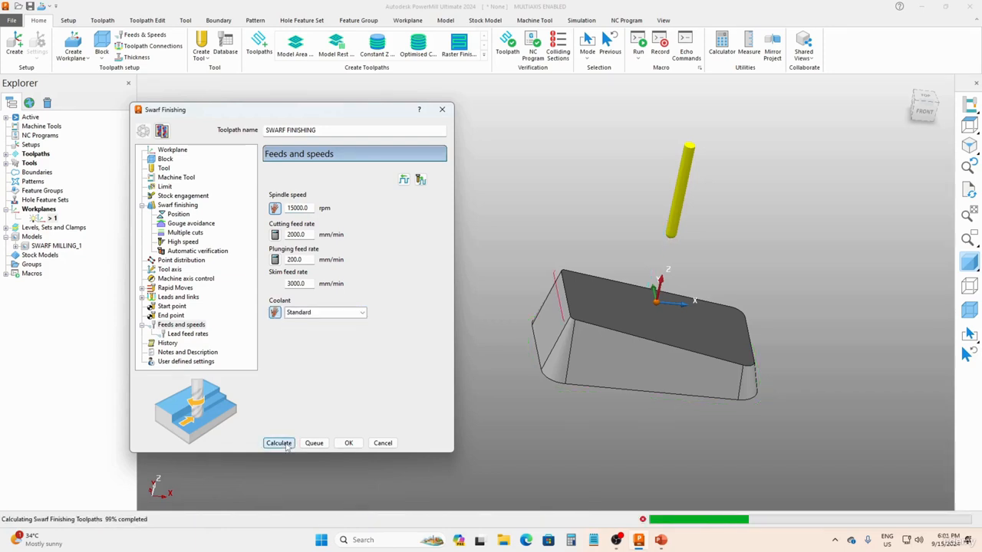
middle_click_drag(506, 291, 490, 278)
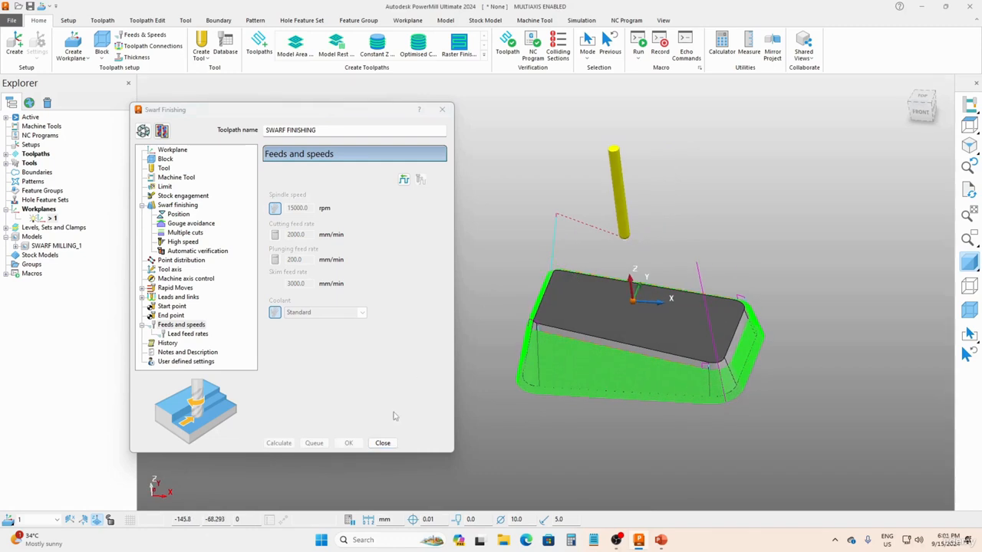
left_click(383, 444)
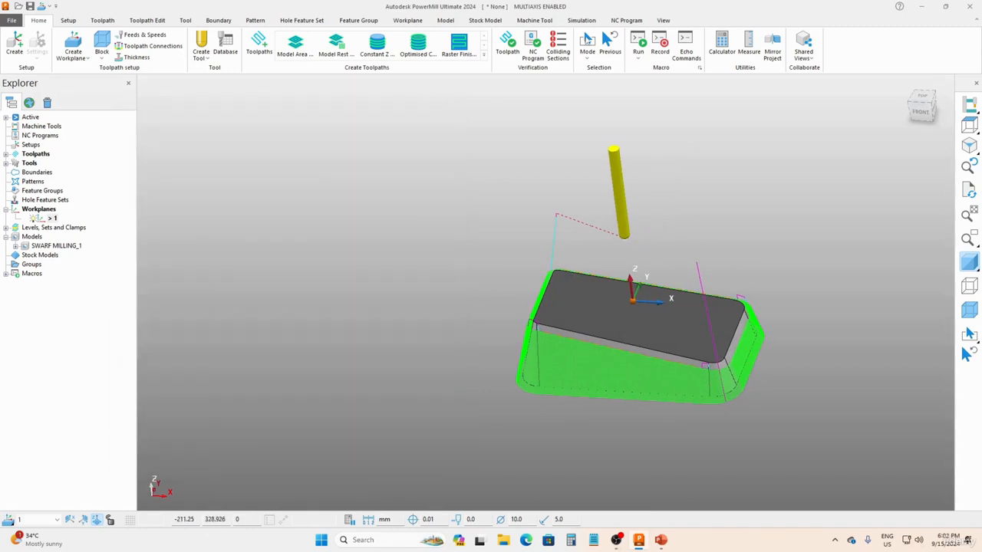
Step: Start simulating the SWARF FINISHING toolpath and raise the simulation speed to 10.0 x feed rate
left_click(579, 21)
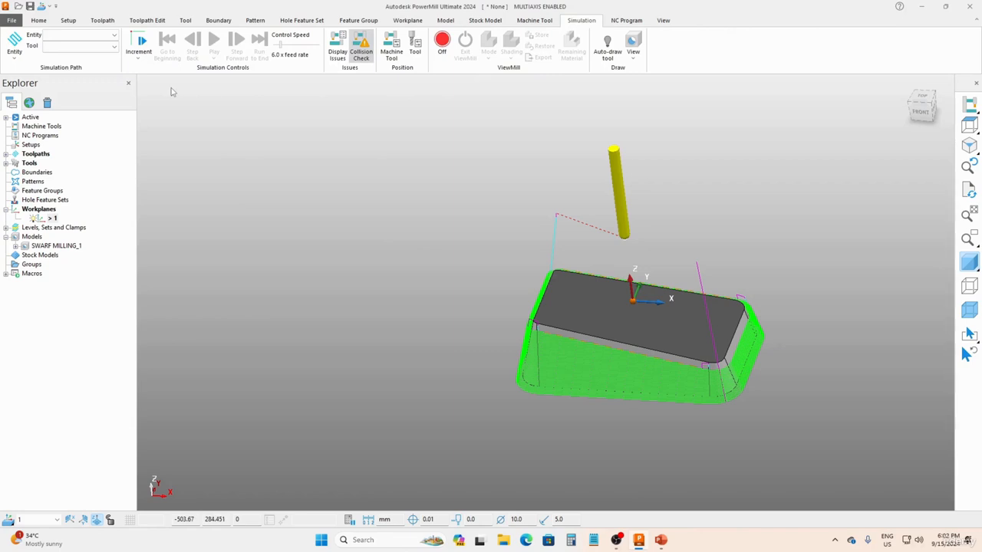
middle_click_drag(560, 249, 622, 194)
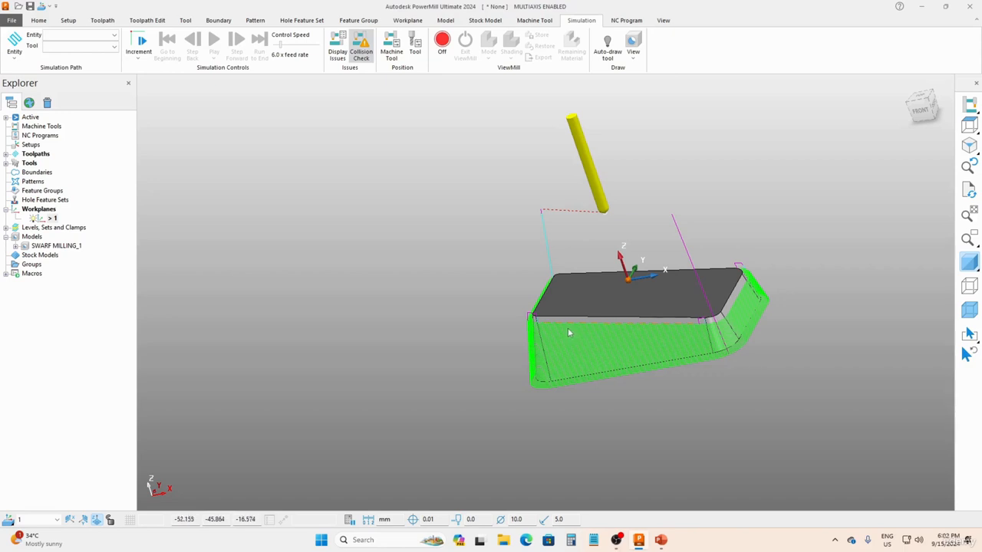
left_click(83, 35)
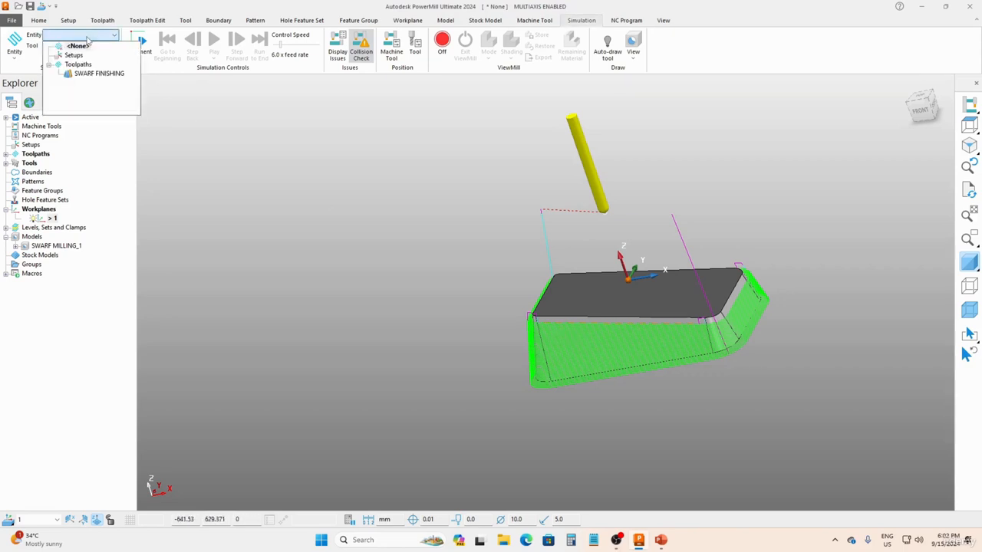
left_click(98, 73)
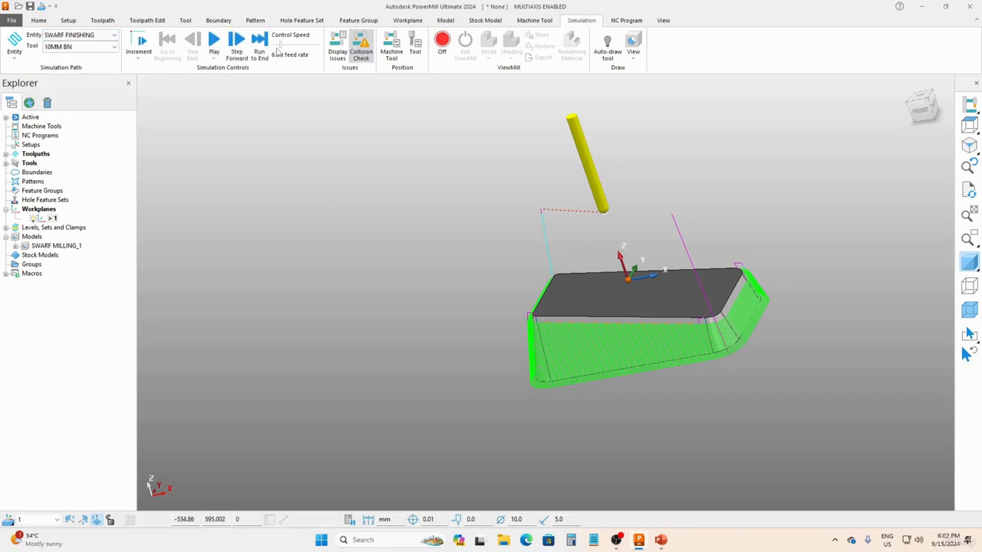
left_click(215, 44)
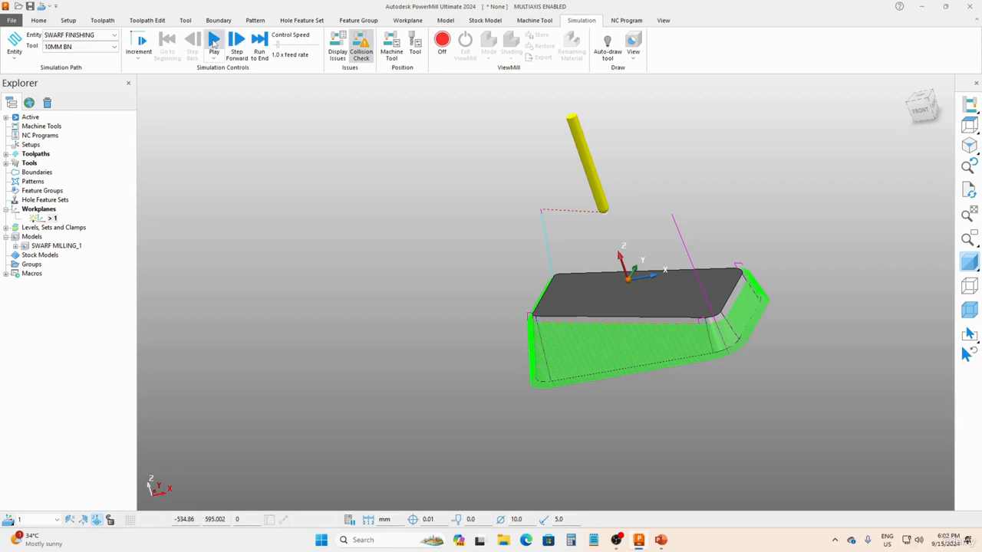
middle_click_drag(545, 280, 619, 175)
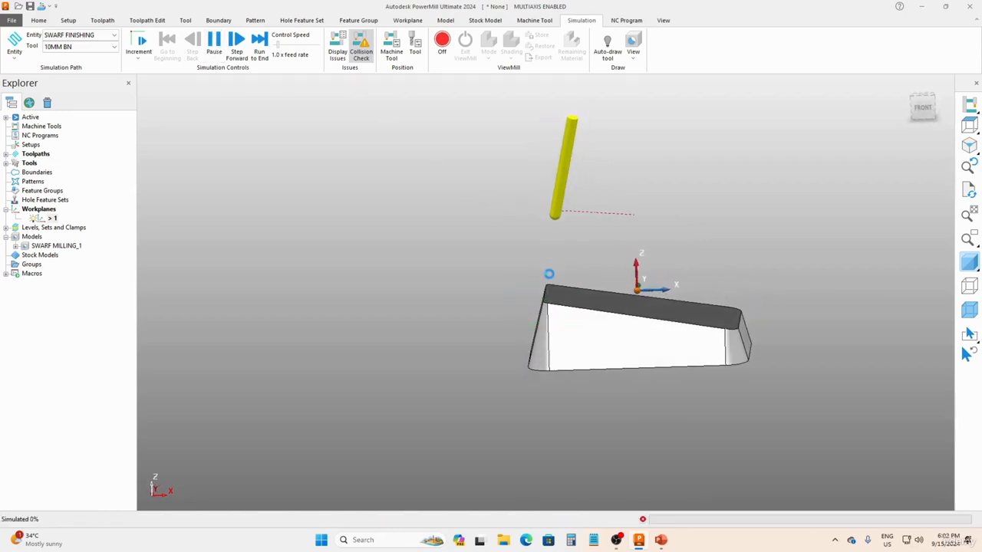
left_click(279, 46)
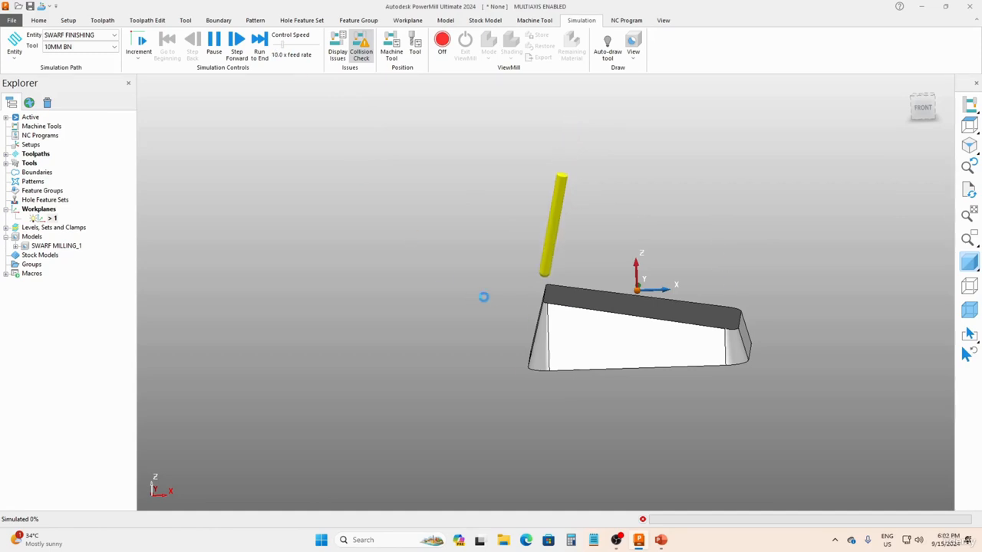
Step: Pause the SWARF FINISHING simulation and inspect the ball nosed tool's contact with the part's upper corner and side wall up close
scroll(545, 312, "up", 5)
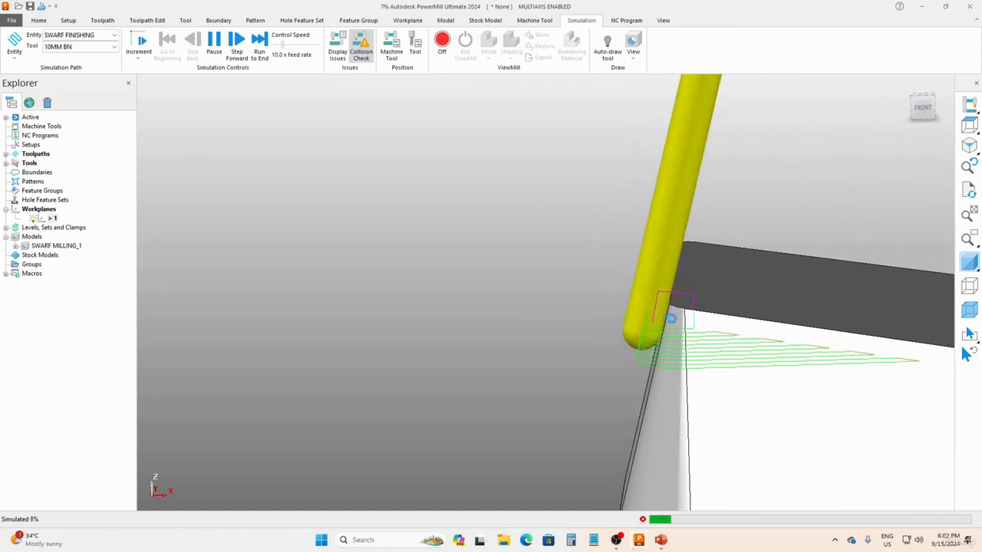
left_click(215, 44)
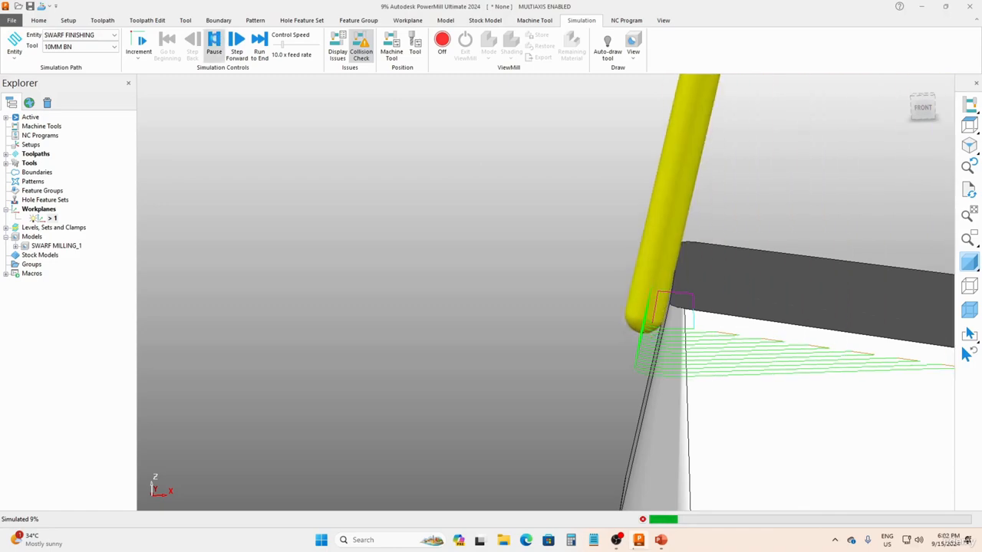
scroll(684, 321, "up", 3)
mouse_move(684, 323)
middle_mouse_down()
mouse_move(676, 306)
mouse_move(696, 294)
mouse_move(670, 294)
mouse_move(599, 204)
mouse_move(553, 196)
middle_mouse_up()
scroll(662, 292, "down", 5)
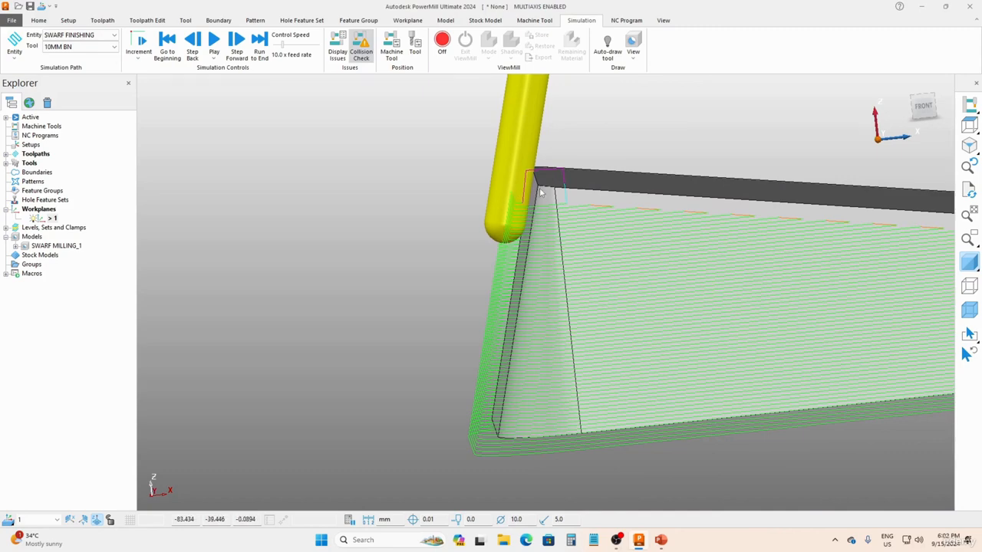
scroll(540, 192, "down", 6)
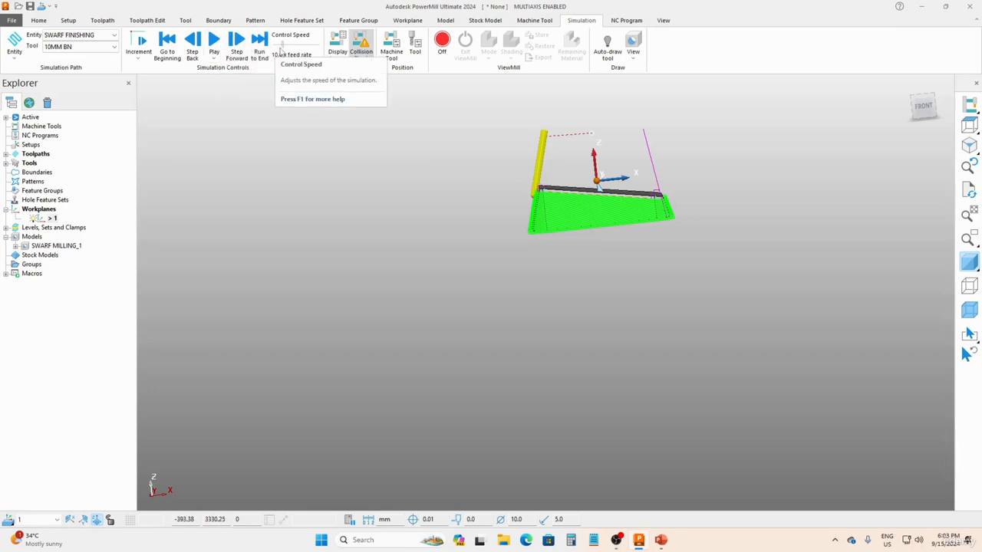
Step: Resume the toolpath simulation and raise its speed in two stages, to 22.0 x and 36.0 x feed rate, viewing the part from above
left_click(209, 41)
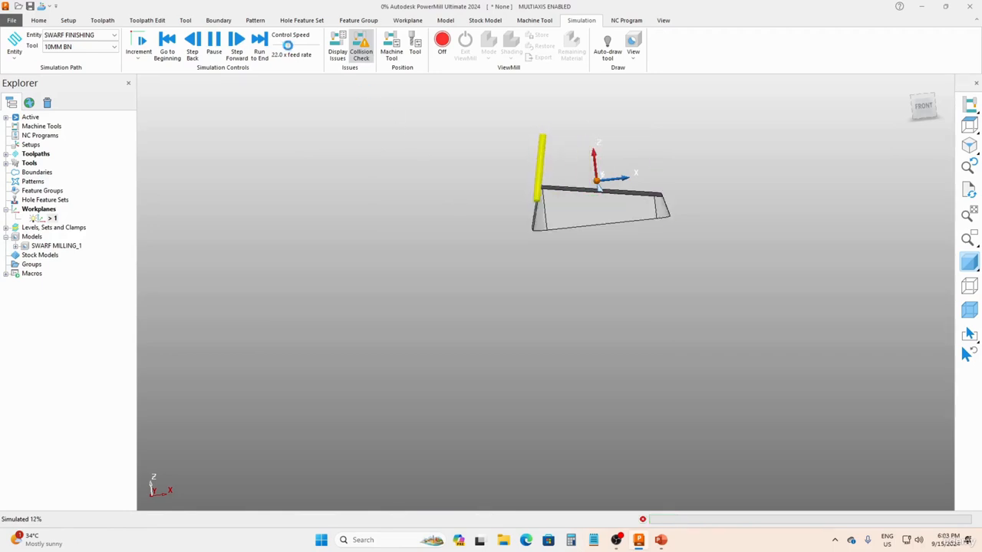
left_click_drag(283, 44, 292, 45)
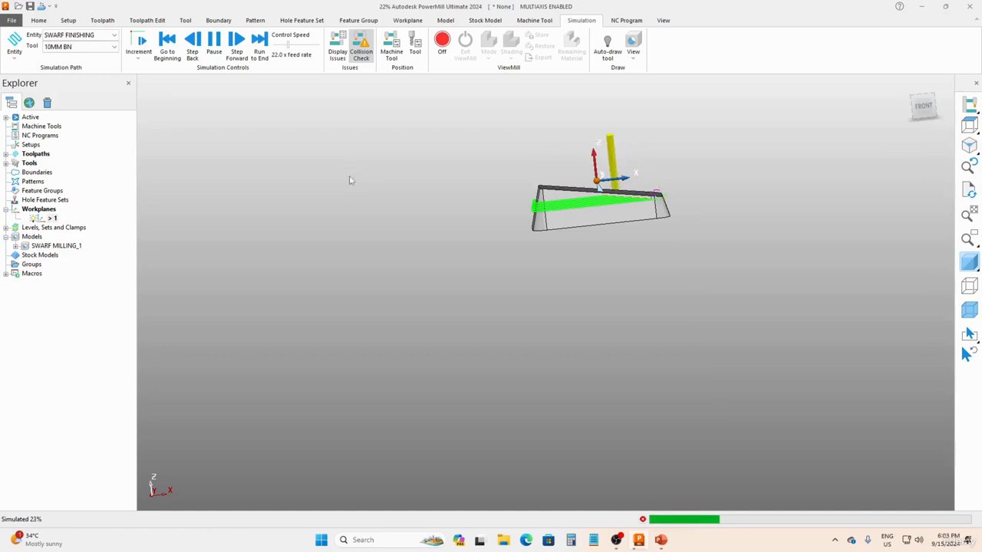
middle_click_drag(631, 178, 632, 262)
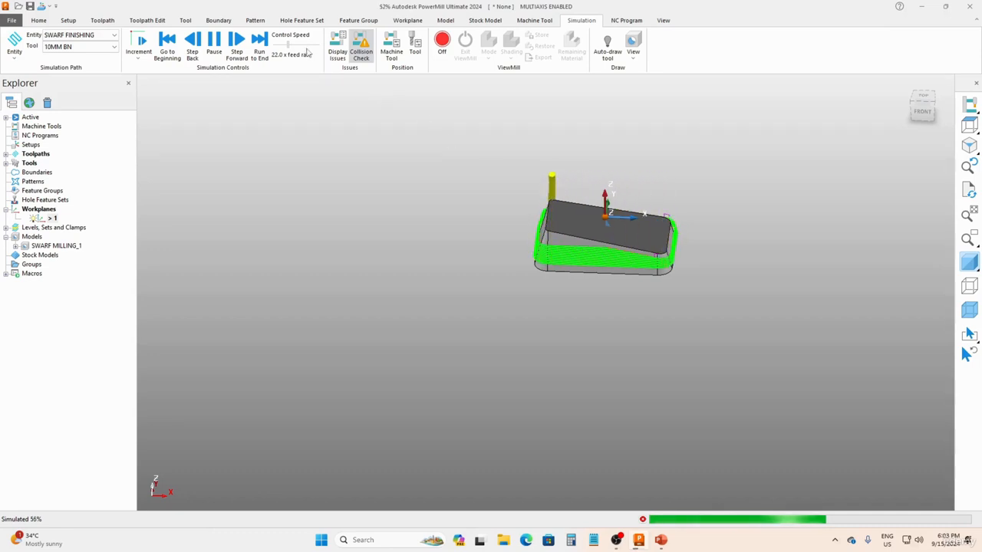
left_click_drag(294, 45, 300, 44)
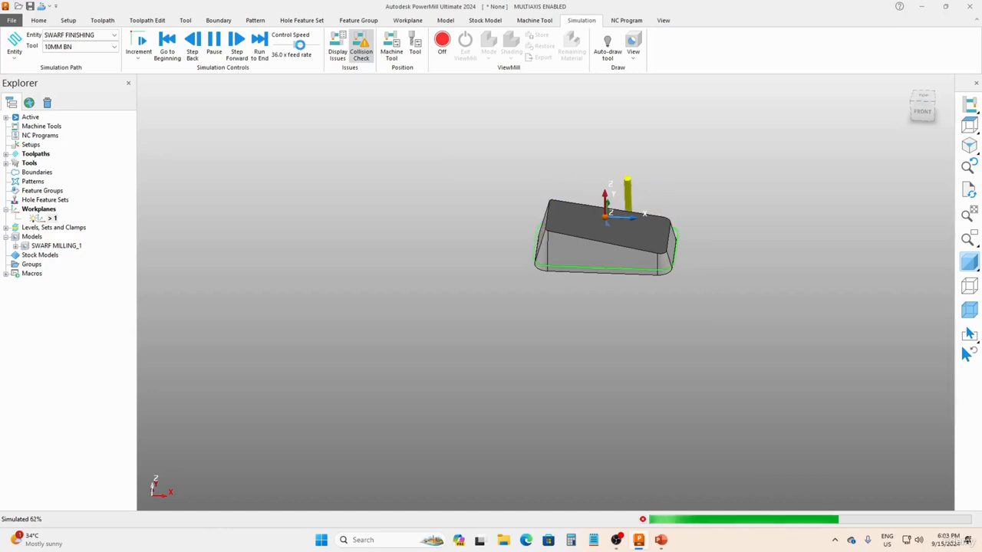